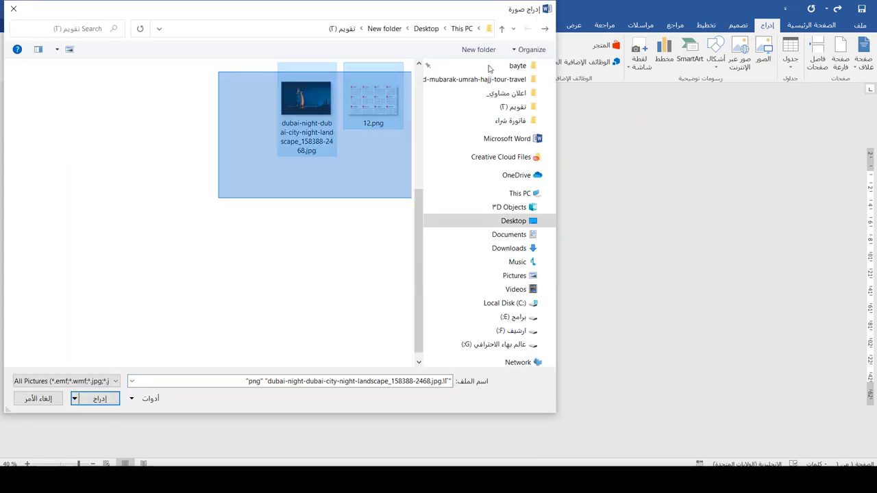
Insert the pictures 12.png and dubai-night-dubai-city-night-landscape_158388-2468.jpg into the document together
{"action": "left_click_drag", "start_coordinate": [215, 211], "coordinate": [285, 276]}
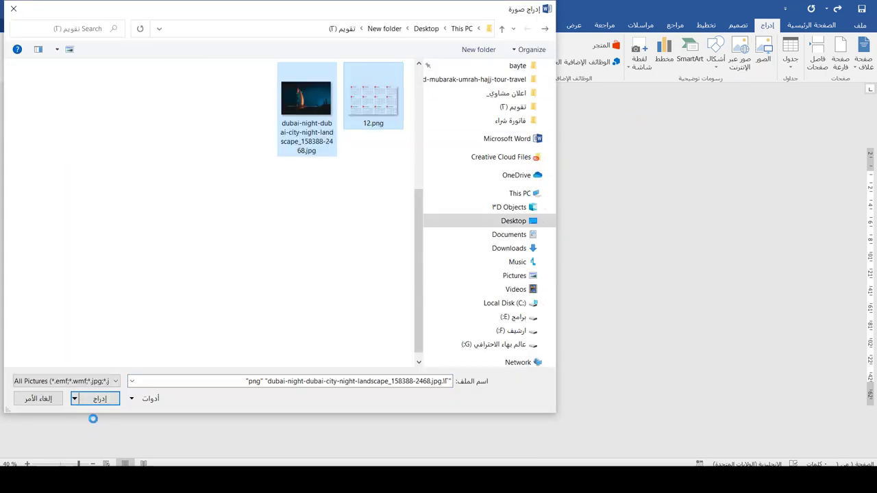
{"action": "left_click", "coordinate": [99, 398]}
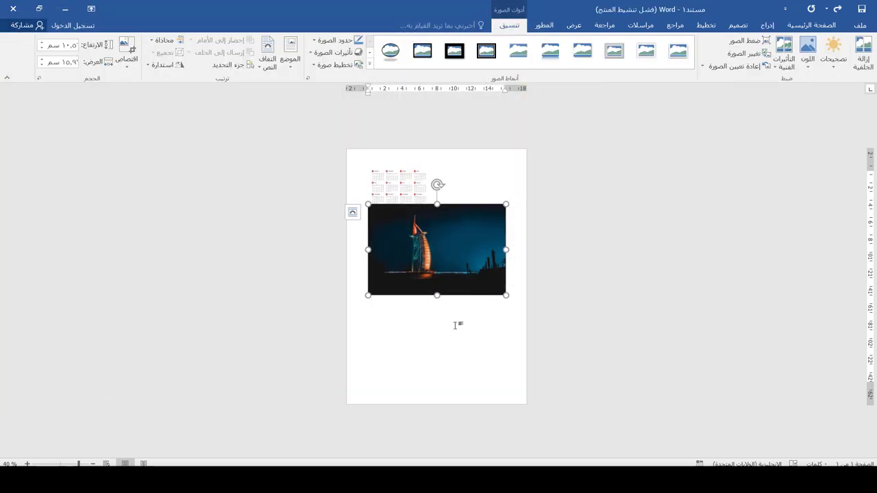
Set the calendar picture's text wrapping to In Front of Text and place it enlarged across the lower half of the page
{"action": "left_click", "coordinate": [397, 188]}
{"action": "left_click_drag", "start_coordinate": [400, 186], "coordinate": [400, 311]}
{"action": "right_click", "coordinate": [391, 194]}
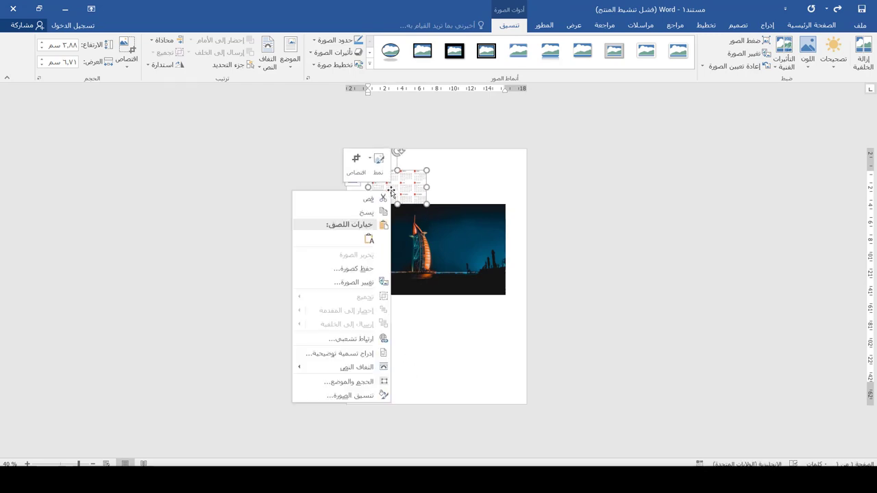
{"action": "mouse_move", "coordinate": [360, 369]}
{"action": "left_click", "coordinate": [257, 395]}
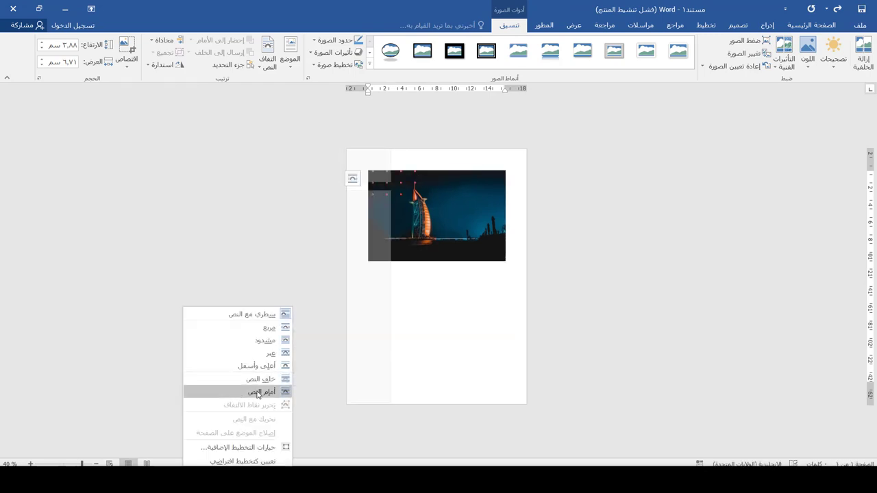
{"action": "left_click_drag", "start_coordinate": [385, 209], "coordinate": [465, 307]}
Set the Dubai picture's wrapping to In Front of Text and fit it into the page's top-right corner, about 15.8 cm wide
{"action": "left_click", "coordinate": [463, 222]}
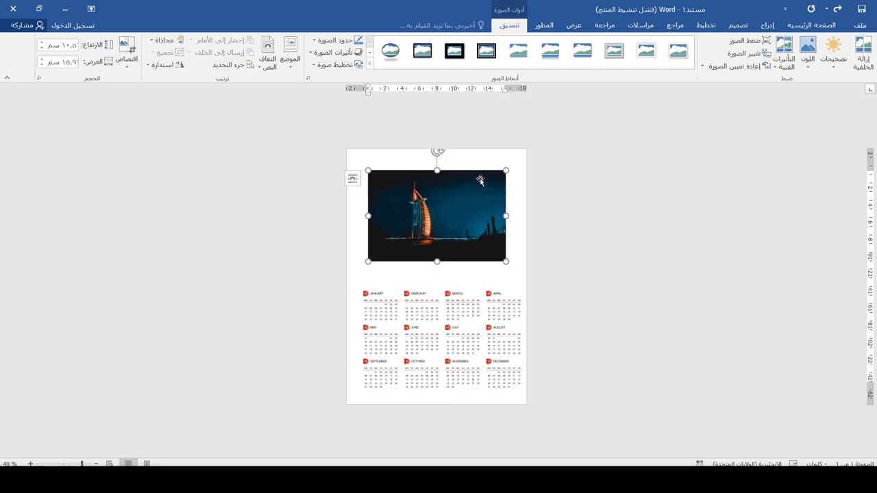
{"action": "right_click", "coordinate": [467, 244]}
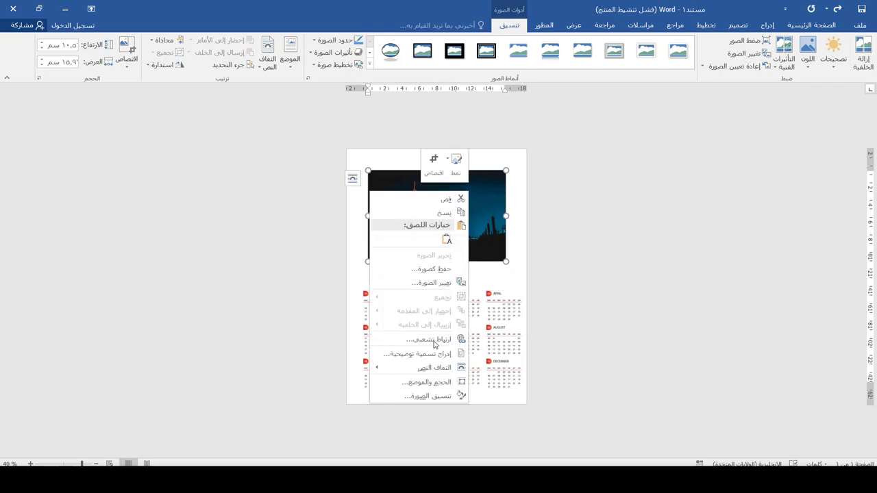
{"action": "mouse_move", "coordinate": [434, 369]}
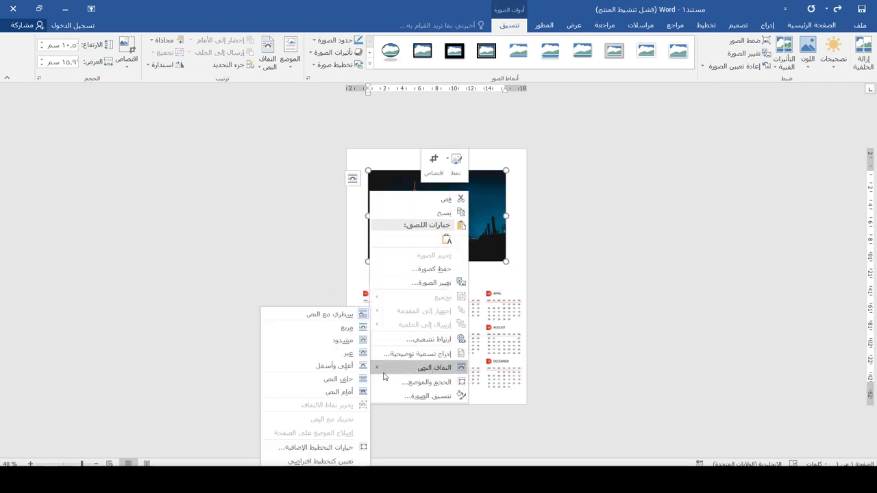
{"action": "left_click", "coordinate": [341, 395]}
{"action": "left_click_drag", "start_coordinate": [470, 209], "coordinate": [492, 187]}
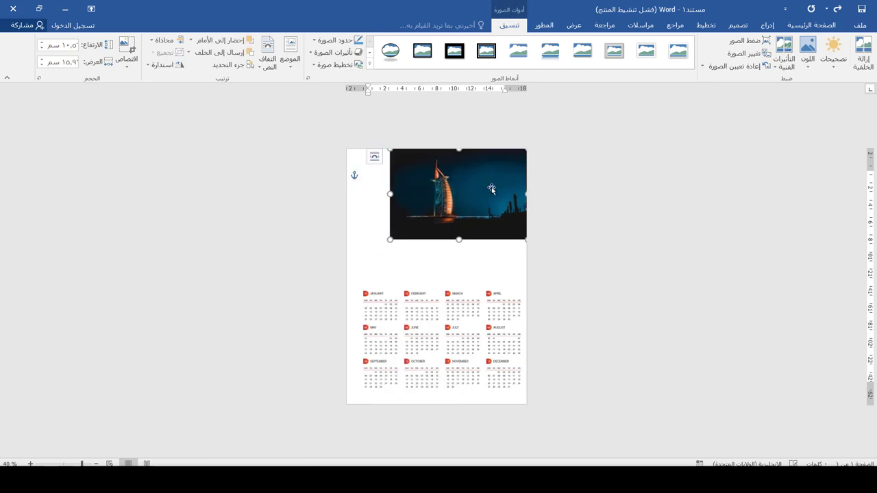
{"action": "left_click_drag", "start_coordinate": [390, 239], "coordinate": [391, 238]}
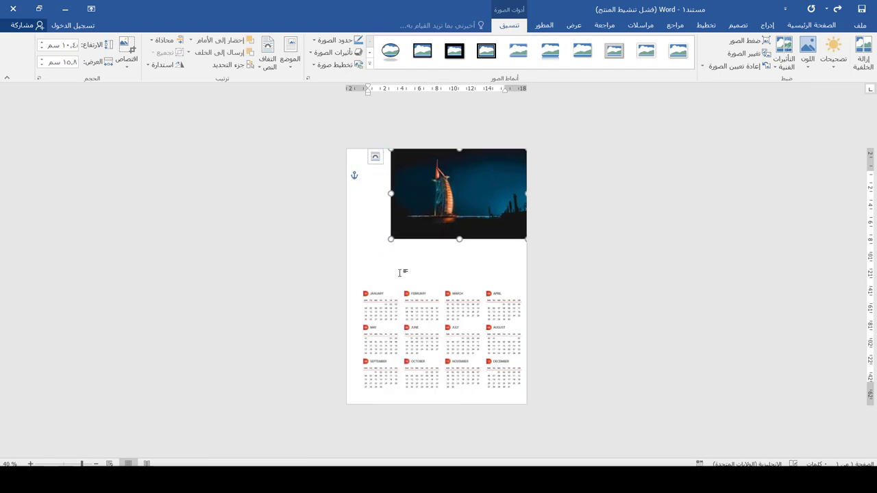
Draw a rectangle about 5.82 cm high and 6.99 cm wide and place it in the page's top-left corner
{"action": "left_click", "coordinate": [407, 262]}
{"action": "left_click", "coordinate": [767, 24]}
{"action": "left_click", "coordinate": [716, 53]}
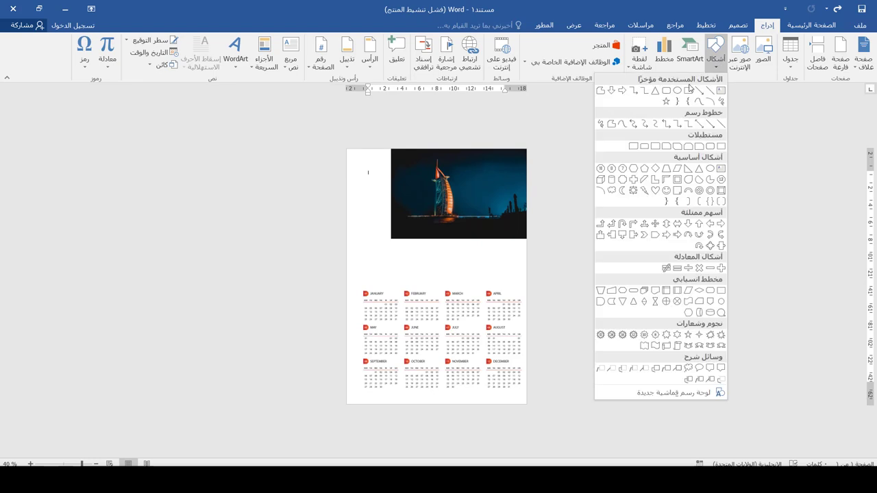
{"action": "left_click", "coordinate": [673, 108]}
{"action": "mouse_move", "coordinate": [418, 184]}
{"action": "left_mouse_down"}
{"action": "mouse_move", "coordinate": [342, 237]}
{"action": "mouse_move", "coordinate": [357, 235]}
{"action": "left_mouse_up"}
{"action": "left_click_drag", "start_coordinate": [392, 212], "coordinate": [381, 176]}
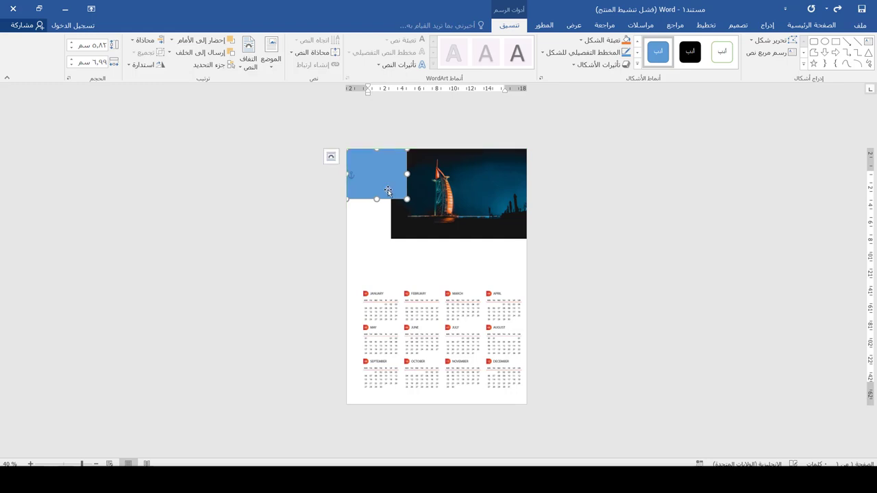
Fill the rectangle with standard red and remove its outline
{"action": "left_click", "coordinate": [603, 40]}
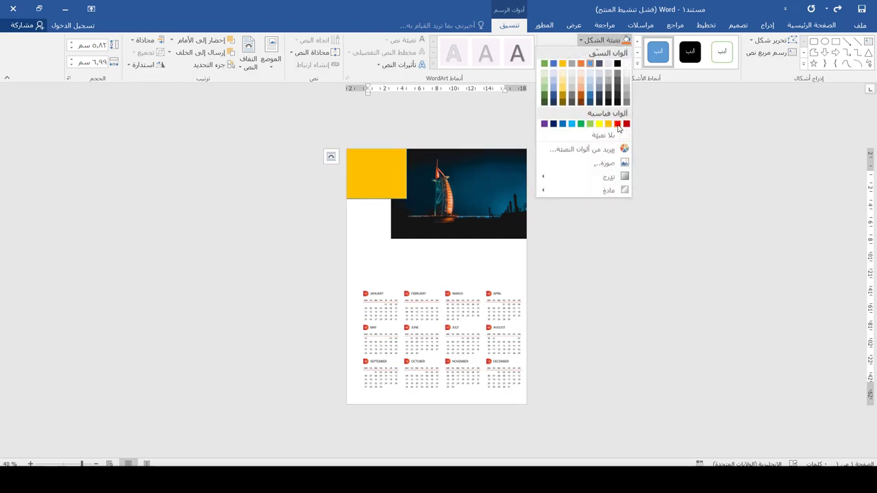
{"action": "left_click", "coordinate": [618, 123]}
{"action": "left_click", "coordinate": [613, 52]}
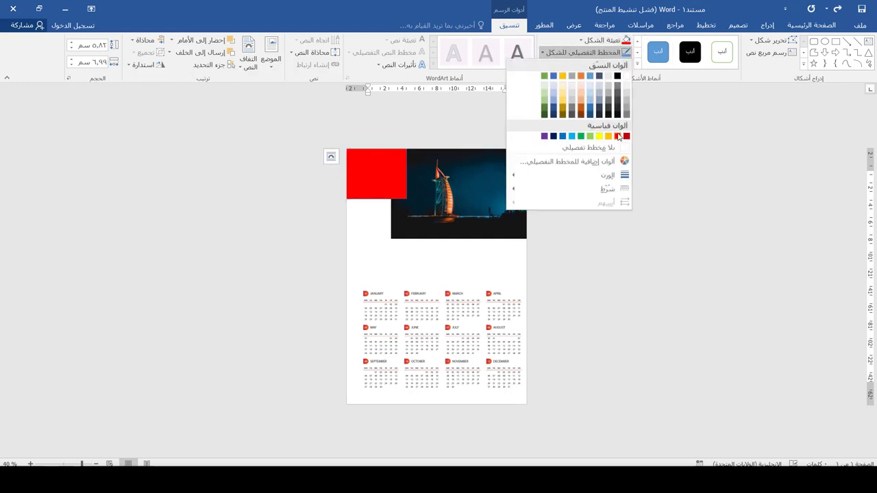
{"action": "left_click", "coordinate": [615, 148]}
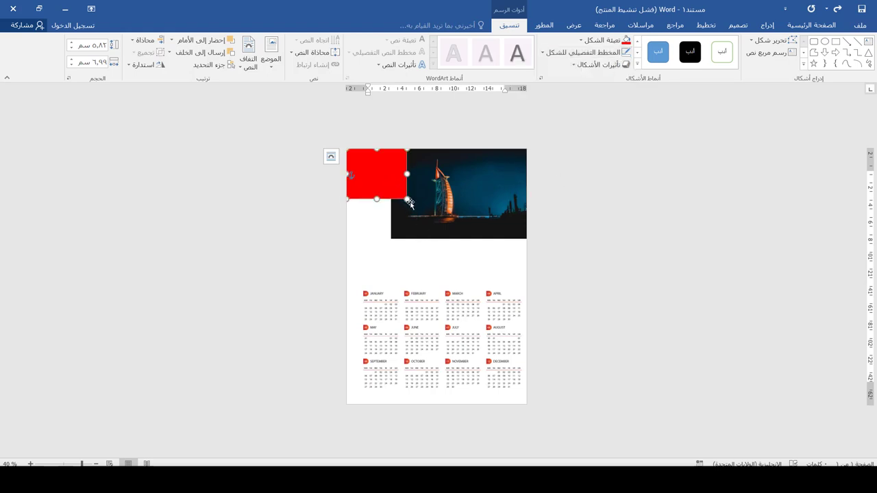
Enlarge the red rectangle to about 6.4 × 7.68 cm and shift the Dubai picture further right
{"action": "left_click_drag", "start_coordinate": [407, 198], "coordinate": [413, 203]}
{"action": "mouse_move", "coordinate": [471, 196]}
{"action": "left_mouse_down"}
{"action": "mouse_move", "coordinate": [459, 206]}
{"action": "mouse_move", "coordinate": [467, 205]}
{"action": "left_mouse_up"}
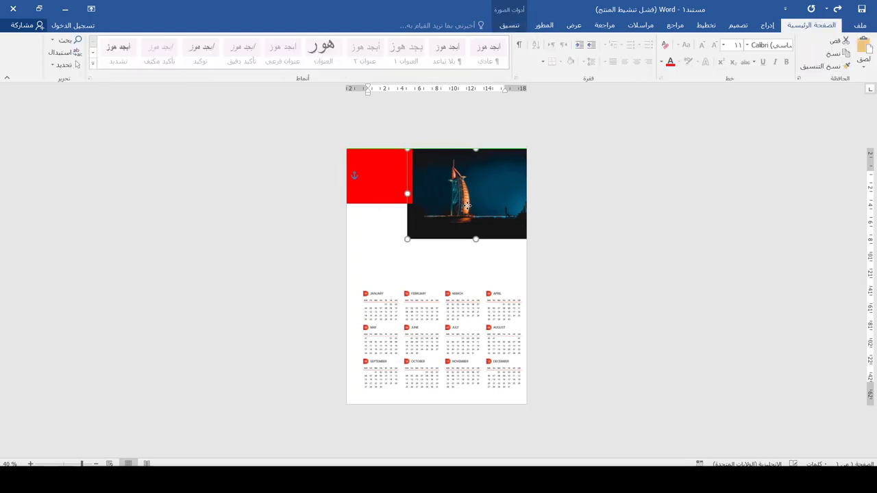
{"action": "left_click", "coordinate": [380, 229]}
Duplicate the red rectangle directly below the original and resize the copy to about 4.66 cm high and 10.8 cm wide
{"action": "left_click_drag", "start_coordinate": [393, 198], "coordinate": [400, 216], "text": "ctrl"}
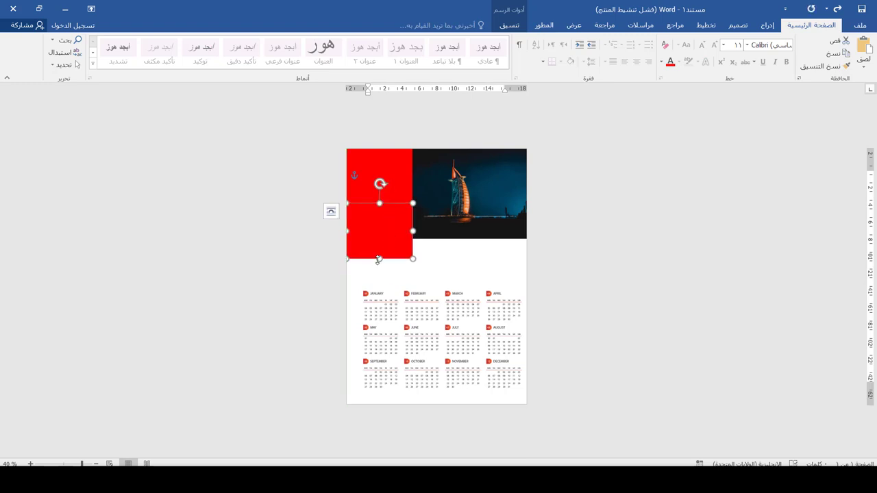
{"action": "left_click_drag", "start_coordinate": [378, 259], "coordinate": [439, 226]}
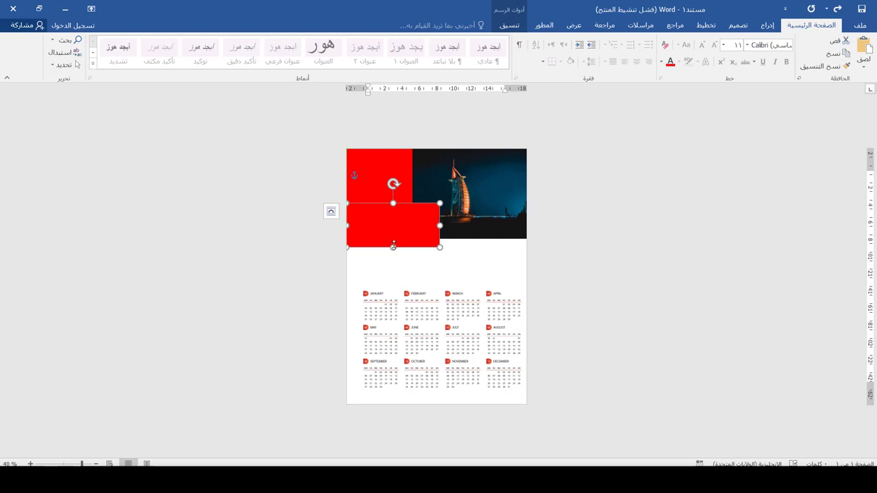
{"action": "left_click_drag", "start_coordinate": [393, 246], "coordinate": [394, 244]}
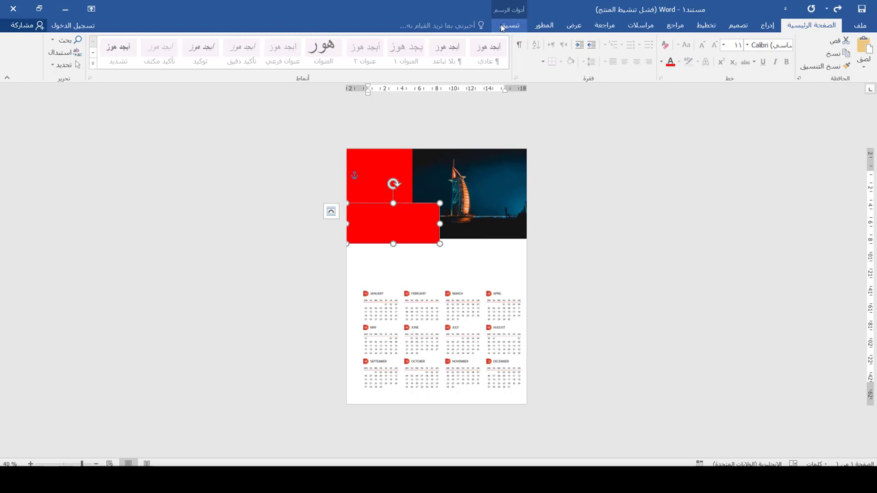
Fill the lower rectangle with standard orange
{"action": "left_click", "coordinate": [509, 25]}
{"action": "left_click", "coordinate": [596, 42]}
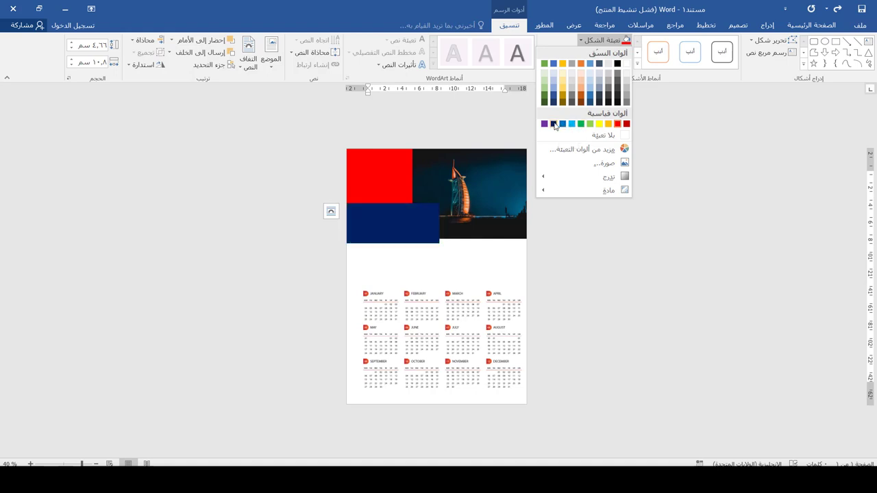
{"action": "left_click", "coordinate": [608, 124]}
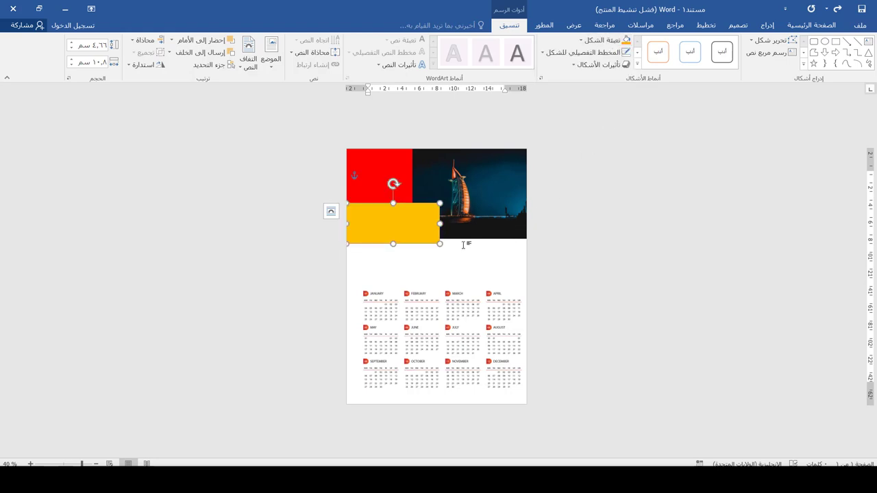
Fill the upper rectangle with a custom teal mixed in the RGB colour spectrum
{"action": "left_click", "coordinate": [480, 208]}
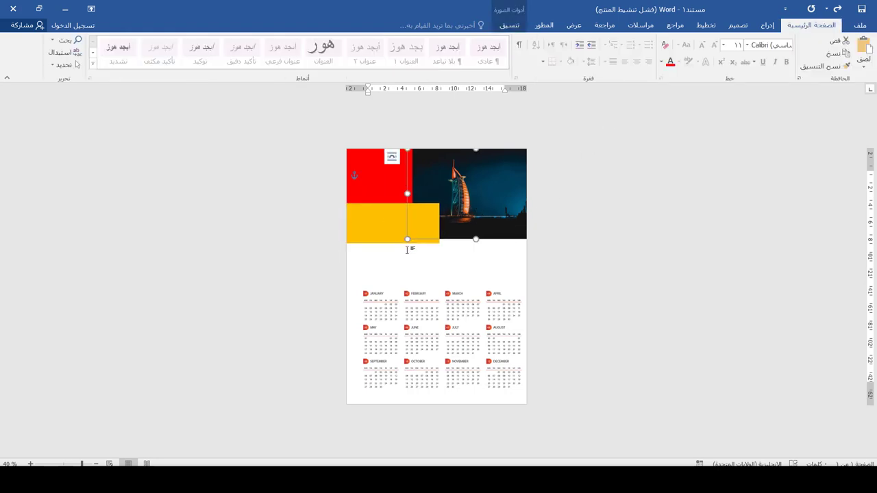
{"action": "left_click", "coordinate": [368, 189]}
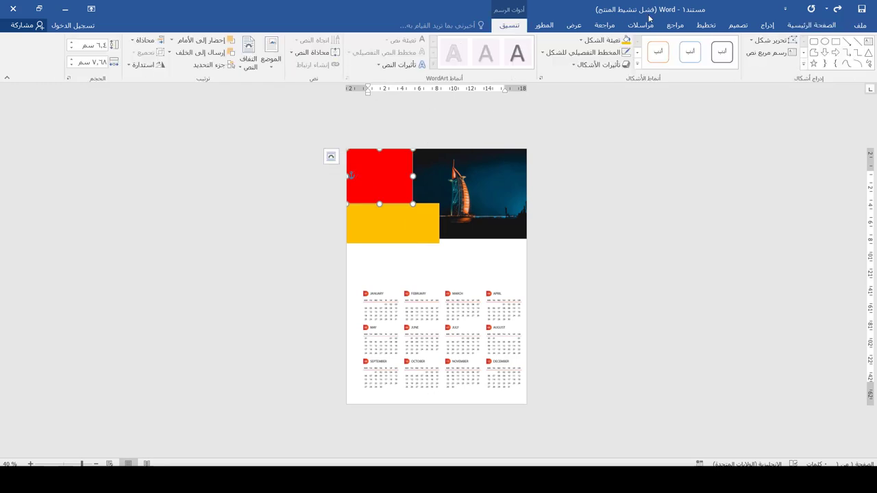
{"action": "left_click", "coordinate": [583, 40]}
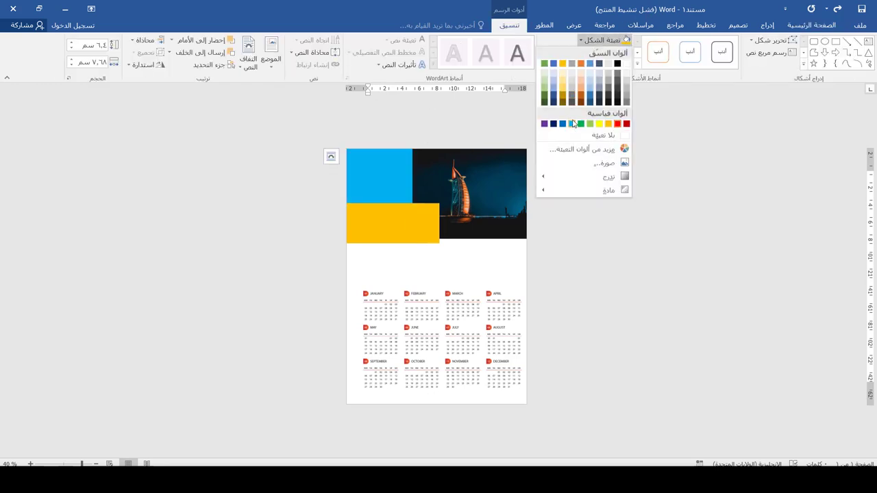
{"action": "left_click", "coordinate": [601, 151]}
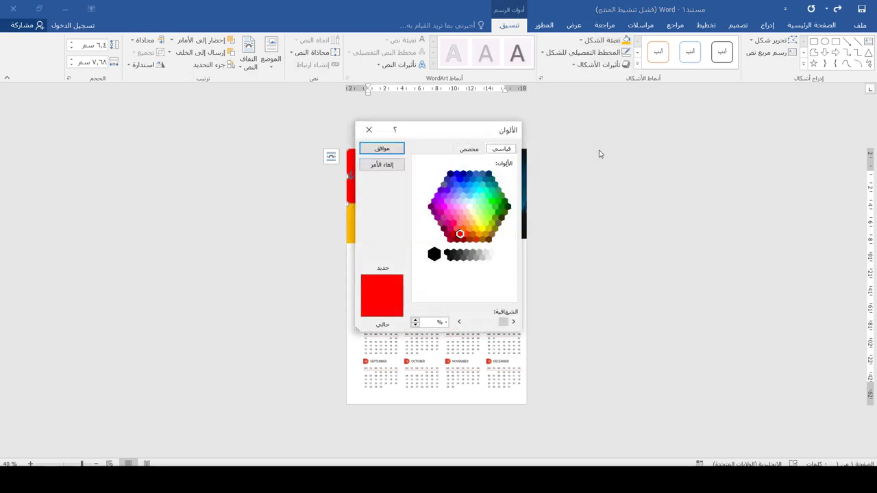
{"action": "left_click", "coordinate": [475, 185]}
{"action": "left_click", "coordinate": [466, 191]}
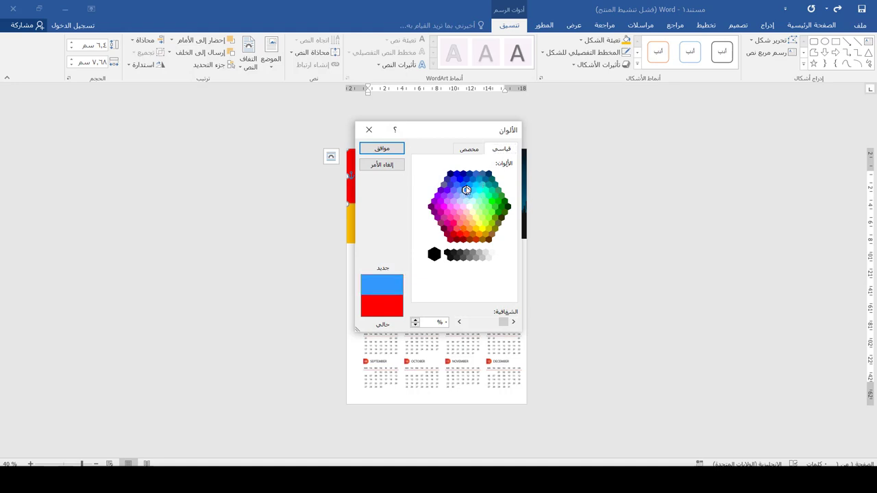
{"action": "left_click", "coordinate": [459, 179]}
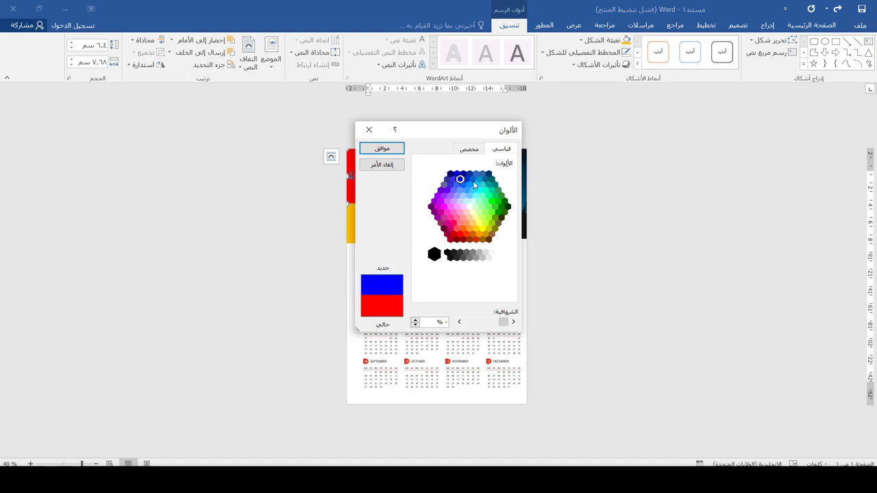
{"action": "left_click", "coordinate": [486, 180]}
{"action": "left_click", "coordinate": [469, 149]}
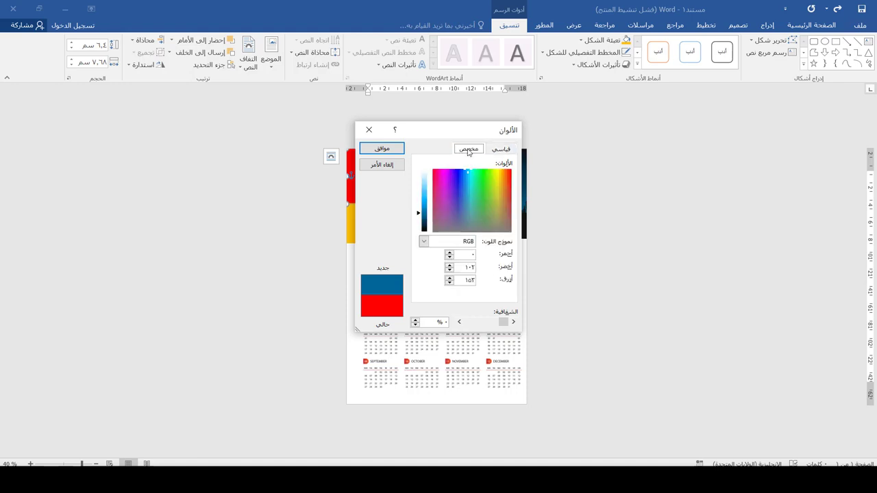
{"action": "left_click_drag", "start_coordinate": [464, 171], "coordinate": [472, 187]}
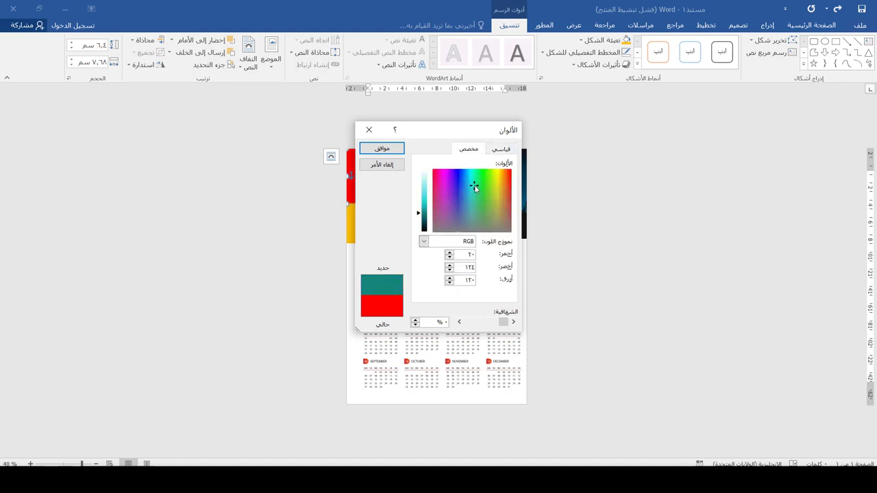
{"action": "left_click", "coordinate": [381, 148]}
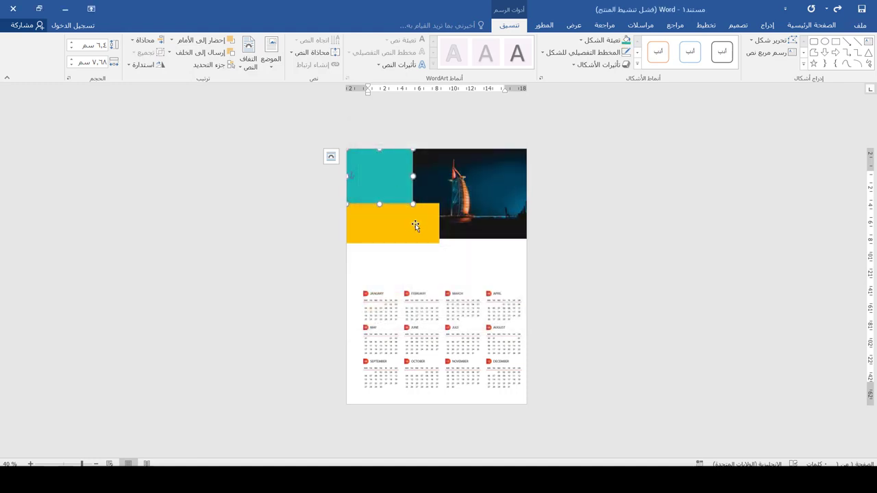
Change the lower rectangle's fill to standard red
{"action": "left_click", "coordinate": [415, 224]}
{"action": "left_click", "coordinate": [580, 40]}
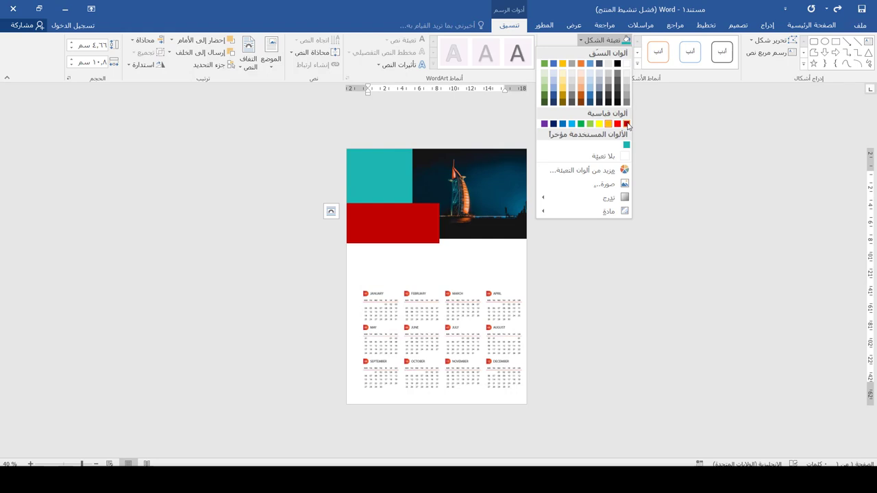
{"action": "left_click", "coordinate": [627, 124]}
{"action": "left_click", "coordinate": [596, 40]}
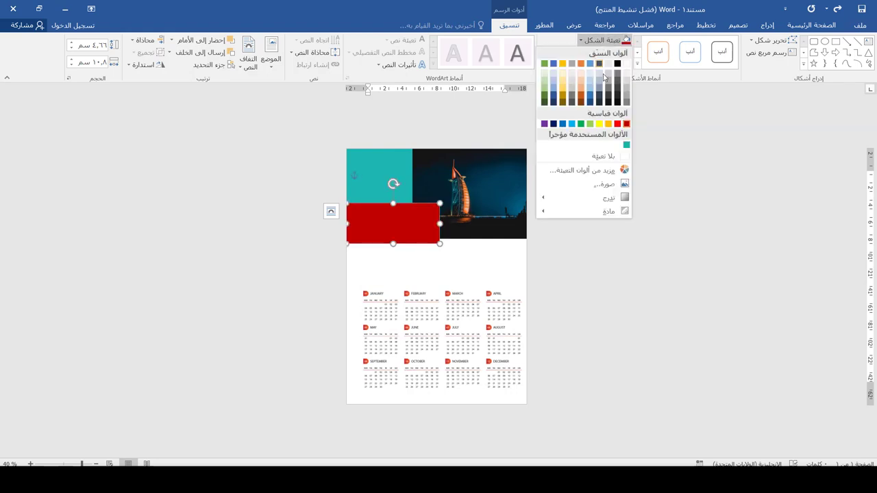
{"action": "left_click", "coordinate": [617, 124]}
{"action": "left_click", "coordinate": [357, 273]}
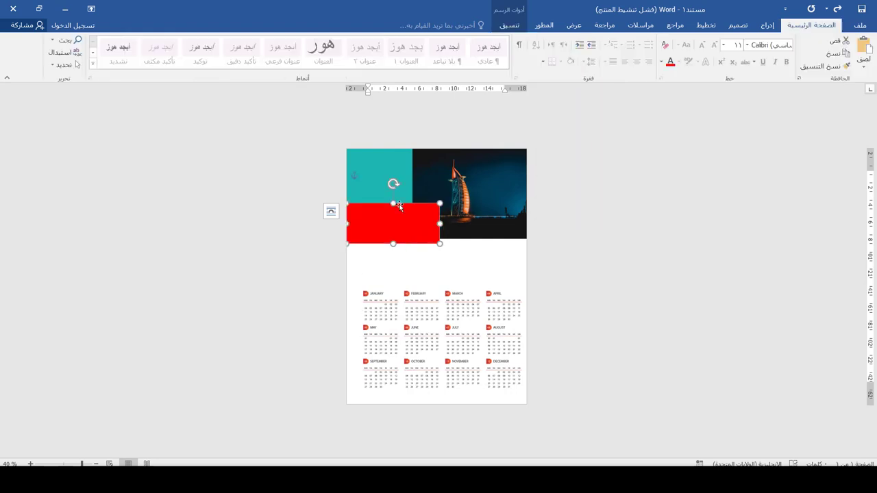
Lower the red rectangle's top edge and enlarge the teal rectangle so the two meet along that edge
{"action": "left_click_drag", "start_coordinate": [394, 203], "coordinate": [416, 208]}
{"action": "left_click", "coordinate": [390, 181]}
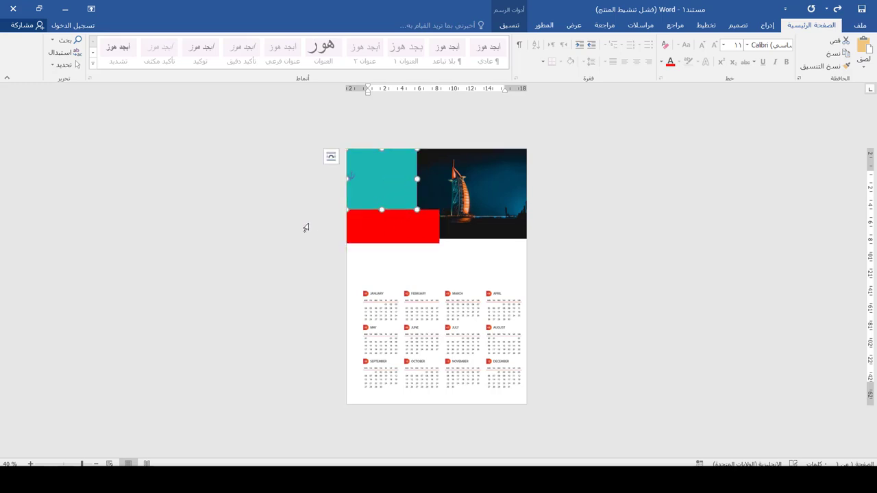
{"action": "left_click_drag", "start_coordinate": [305, 226], "coordinate": [399, 242]}
{"action": "left_click", "coordinate": [403, 259]}
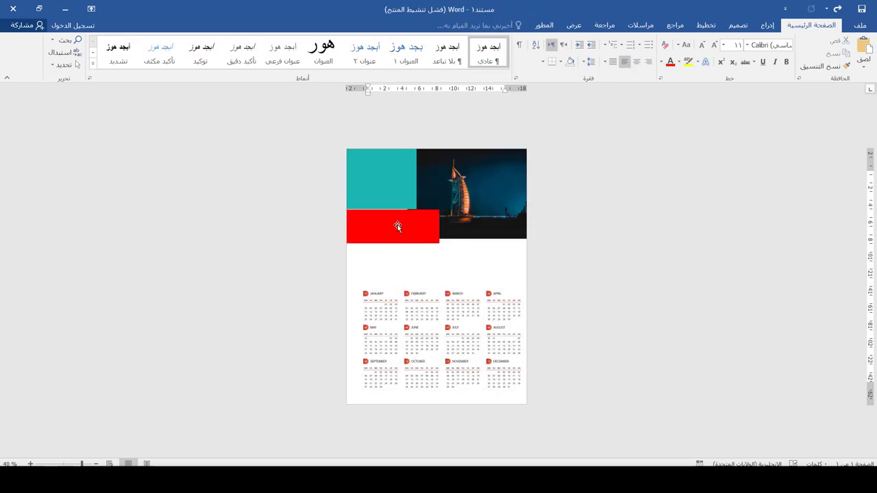
{"action": "left_click", "coordinate": [398, 226]}
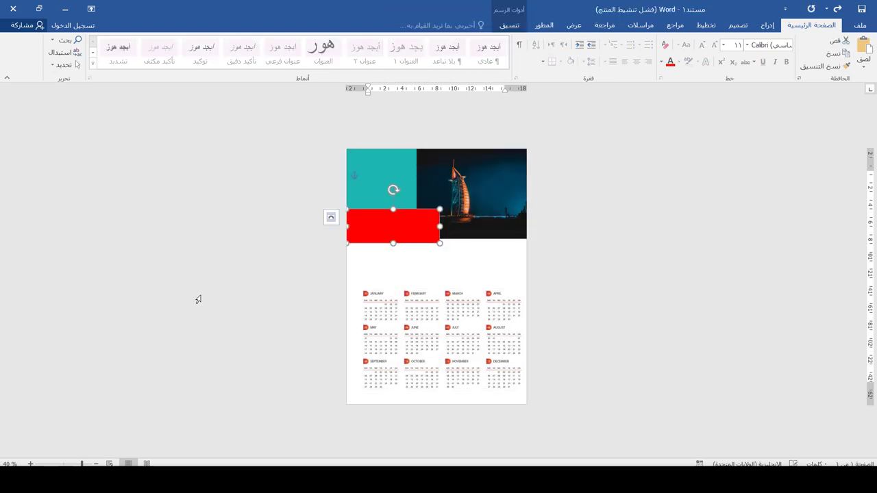
Enter the year 2021 as text inside the red rectangle
{"action": "left_click", "coordinate": [767, 24]}
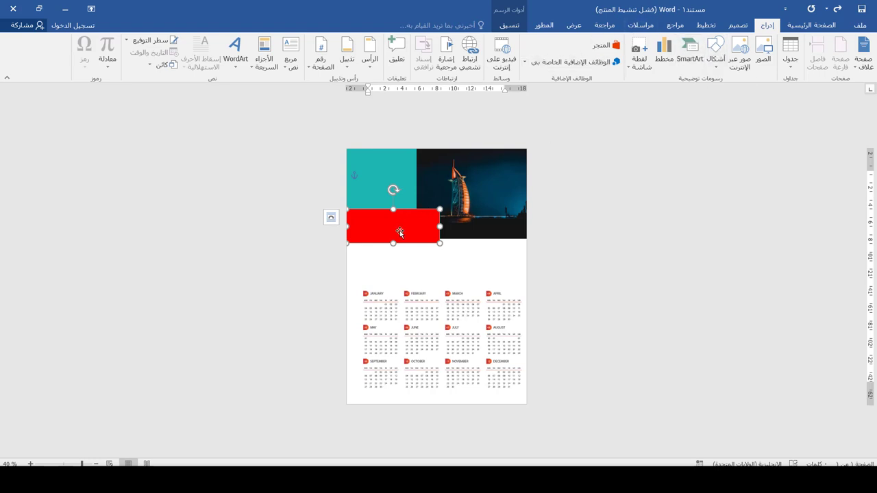
{"action": "left_click", "coordinate": [407, 228]}
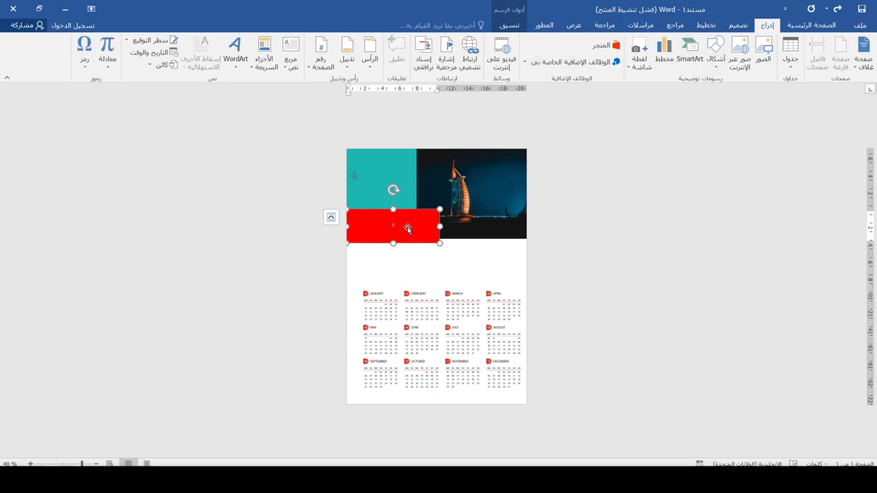
{"action": "type", "text": "2"}
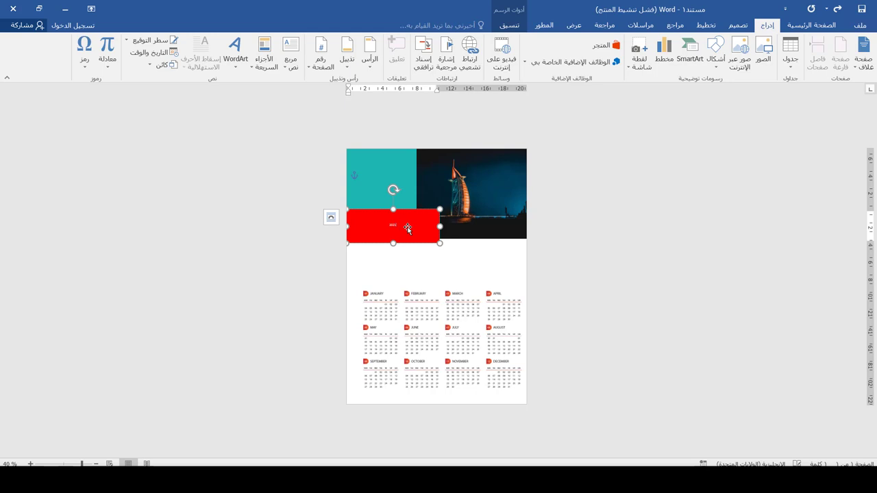
Enlarge the 2021 text to 90 pt and make it bold
{"action": "double_click", "coordinate": [407, 228]}
{"action": "left_click", "coordinate": [811, 25]}
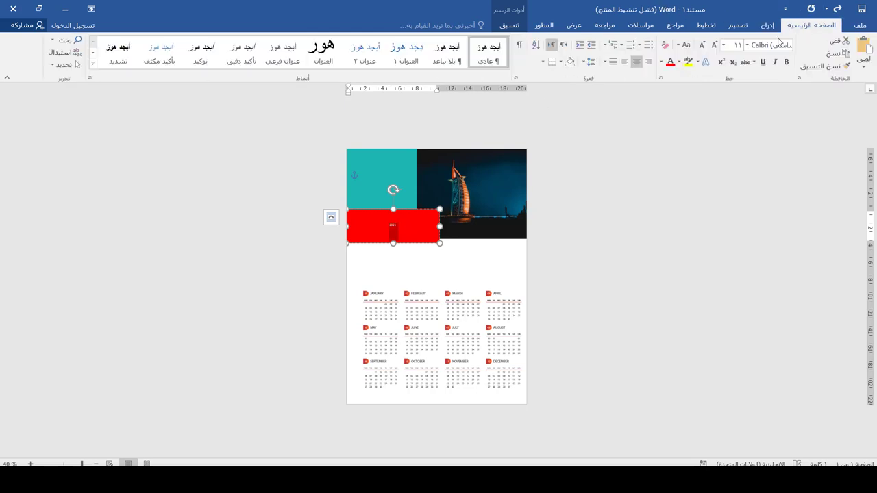
{"action": "left_click", "coordinate": [715, 45]}
{"action": "left_click", "coordinate": [715, 44]}
{"action": "left_click", "coordinate": [716, 44]}
{"action": "left_click", "coordinate": [715, 45]}
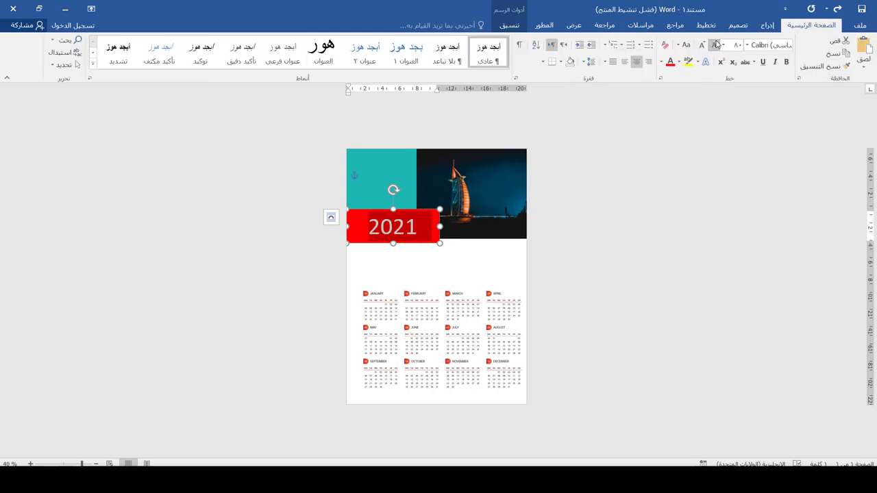
{"action": "left_click", "coordinate": [716, 44]}
{"action": "left_click", "coordinate": [715, 44]}
{"action": "left_click", "coordinate": [715, 45]}
{"action": "left_click", "coordinate": [715, 45]}
{"action": "left_click", "coordinate": [716, 45]}
{"action": "left_click", "coordinate": [716, 44]}
{"action": "left_click", "coordinate": [716, 44]}
{"action": "left_click", "coordinate": [701, 47]}
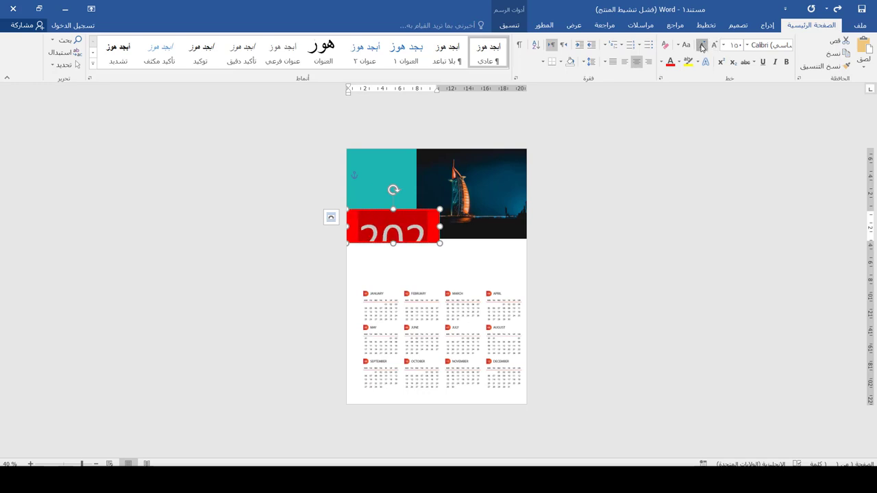
{"action": "left_click", "coordinate": [701, 45]}
{"action": "left_click", "coordinate": [702, 46]}
{"action": "left_click", "coordinate": [702, 45]}
{"action": "left_click", "coordinate": [702, 46]}
{"action": "left_click", "coordinate": [701, 45]}
{"action": "left_click", "coordinate": [702, 45]}
{"action": "left_click", "coordinate": [787, 62]}
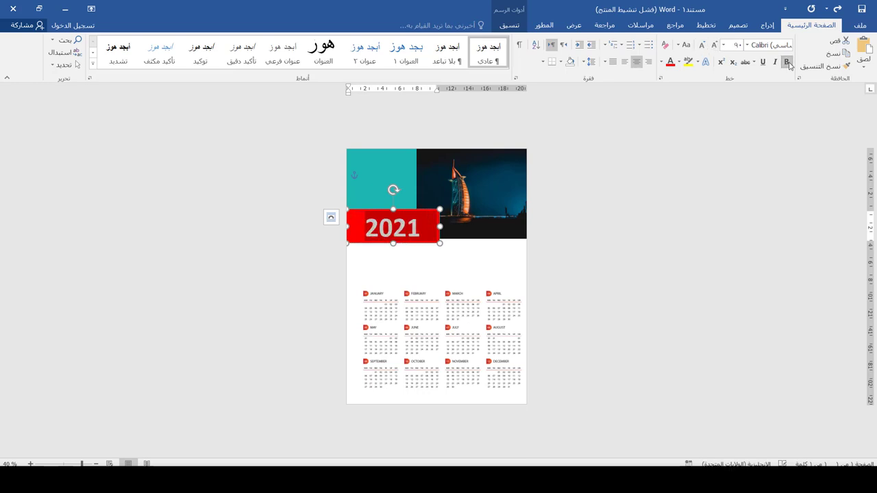
{"action": "left_click", "coordinate": [393, 248]}
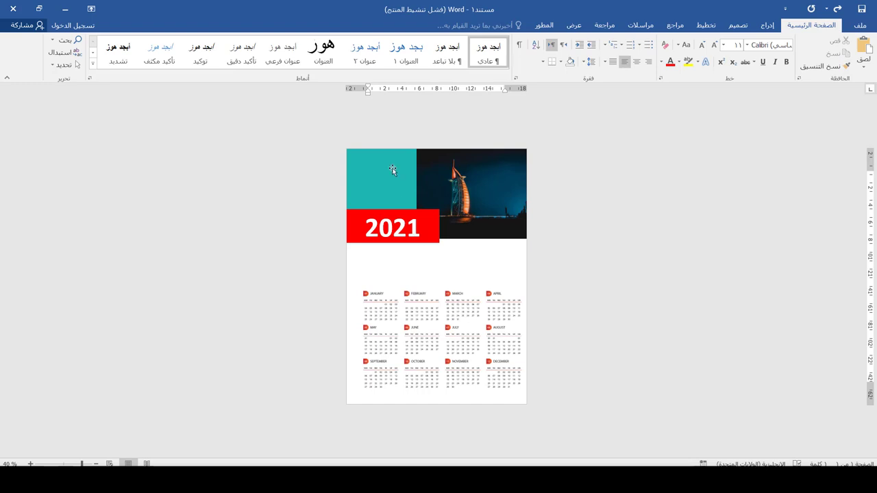
Draw a text box about 7.92 × 3.14 cm below the photo and enter "شركة اميرة الشرق" in it
{"action": "scroll", "coordinate": [426, 194], "scroll_direction": "up", "scroll_amount": 3}
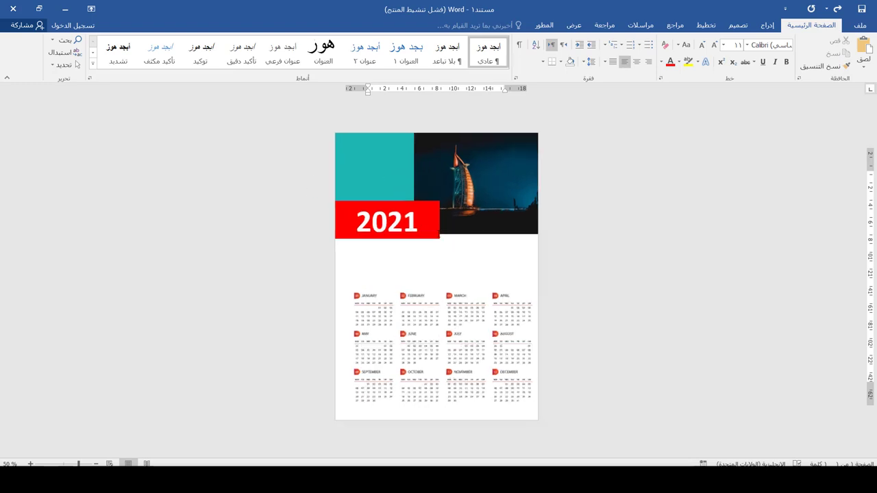
{"action": "left_click", "coordinate": [767, 26]}
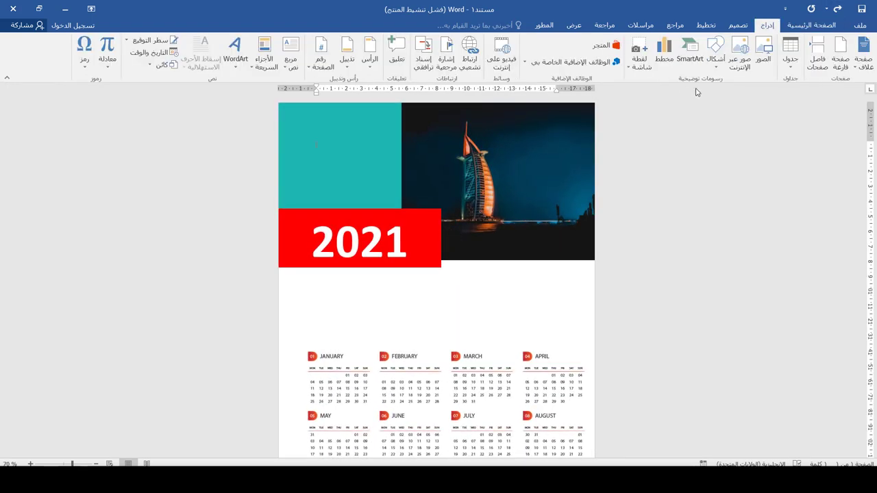
{"action": "left_click", "coordinate": [291, 58]}
{"action": "left_click", "coordinate": [263, 309]}
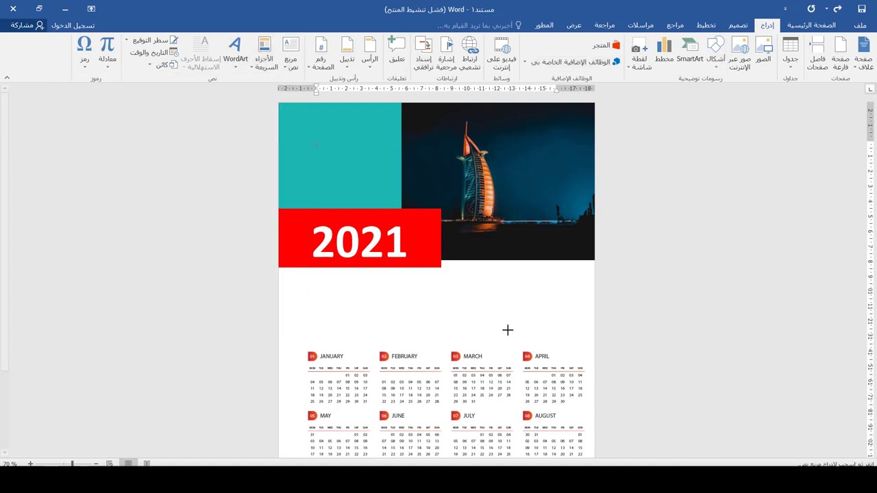
{"action": "left_click_drag", "start_coordinate": [563, 280], "coordinate": [444, 327]}
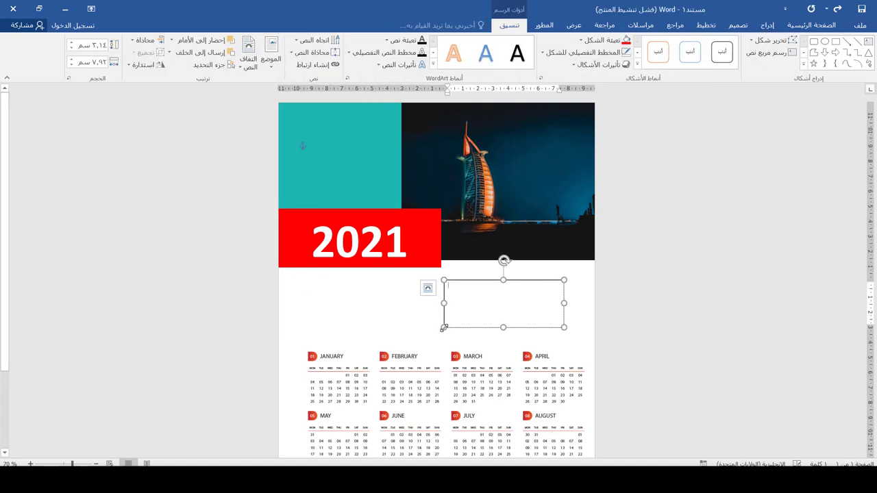
{"action": "type", "text": "شركة اميرة الشرق"}
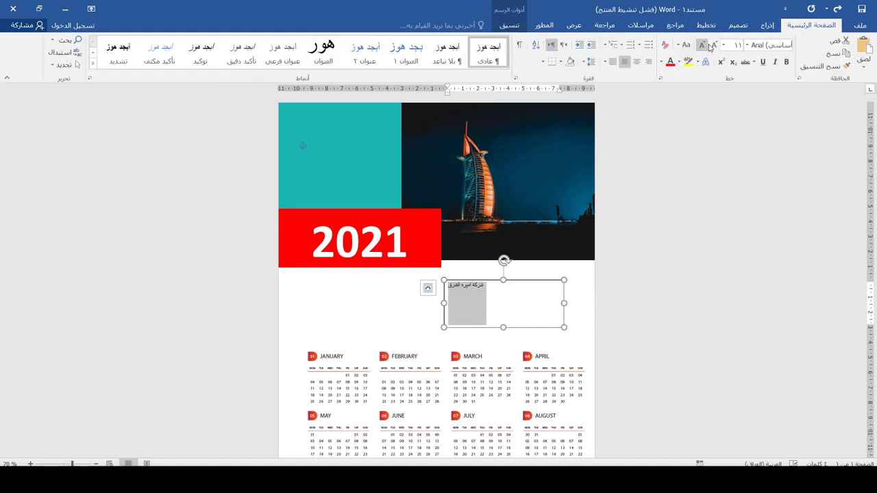
Format the company name at 20 pt in the Al-Jazeera-Arabic-Bold font
{"action": "left_click", "coordinate": [714, 45]}
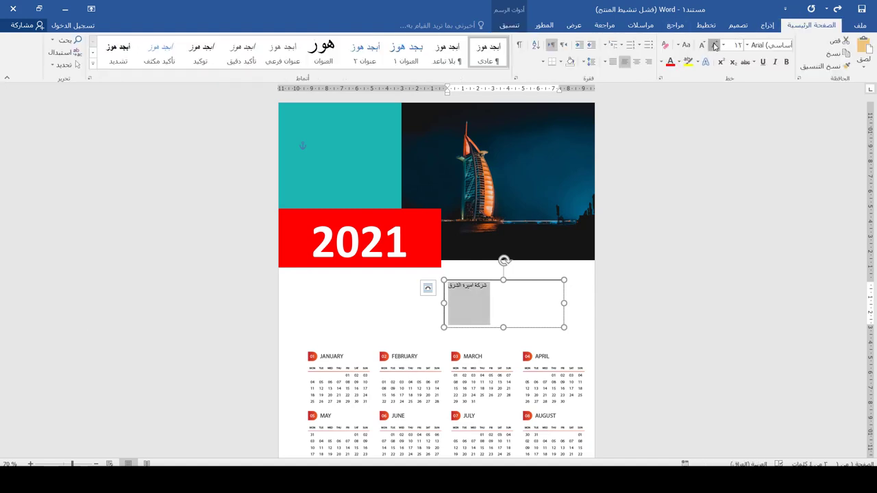
{"action": "left_click", "coordinate": [714, 45]}
{"action": "left_click", "coordinate": [714, 46]}
{"action": "left_click", "coordinate": [714, 45]}
{"action": "left_click", "coordinate": [714, 45]}
{"action": "left_click", "coordinate": [747, 45]}
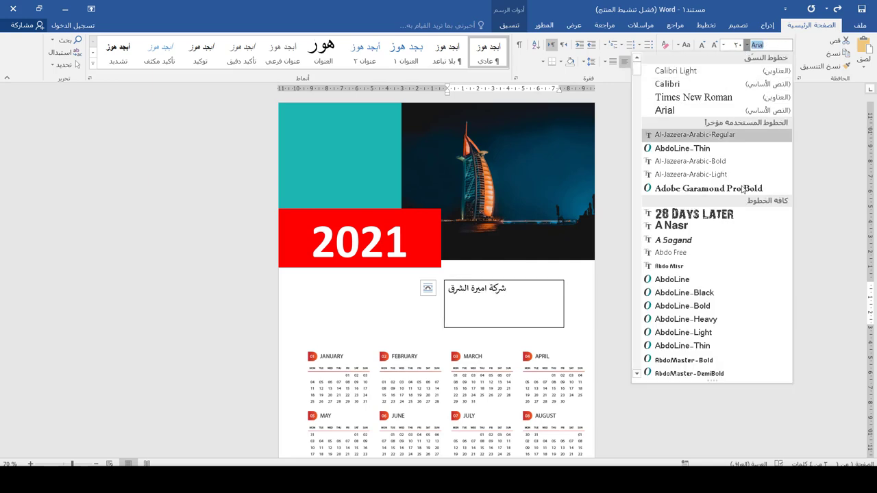
{"action": "left_click", "coordinate": [692, 161]}
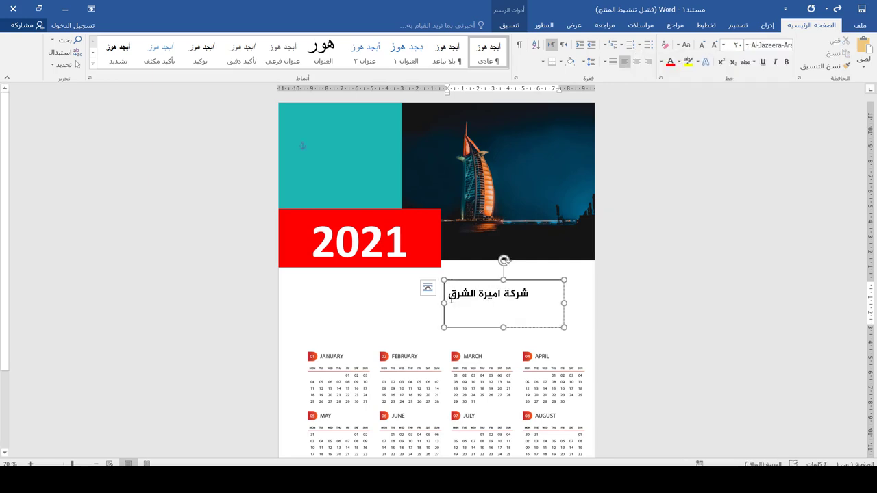
Shorten the company-name text box to about 1.91 cm high and remove its fill and outline
{"action": "key", "text": "Return"}
{"action": "left_click_drag", "start_coordinate": [503, 330], "coordinate": [500, 308]}
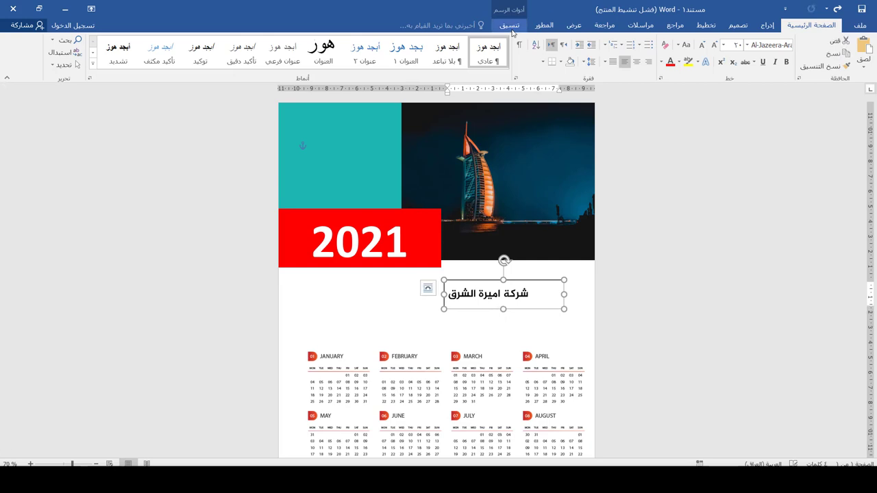
{"action": "left_click", "coordinate": [510, 26]}
{"action": "left_click", "coordinate": [595, 40]}
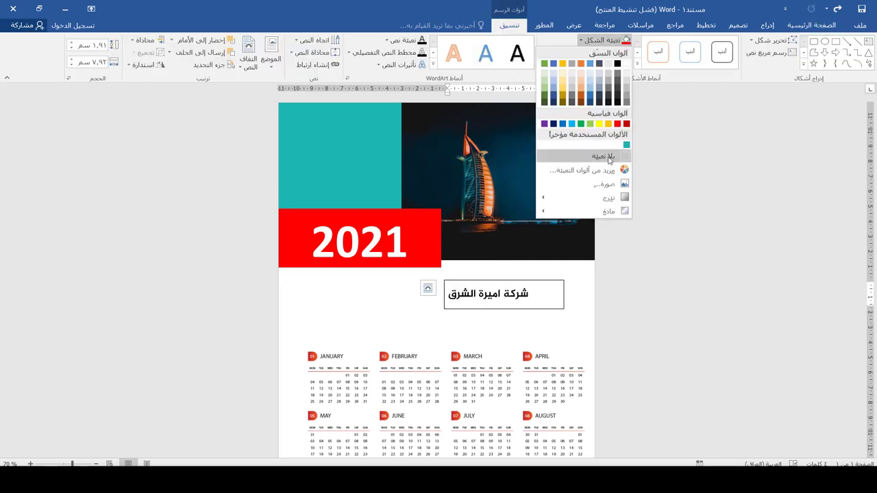
{"action": "left_click", "coordinate": [609, 157]}
{"action": "left_click", "coordinate": [586, 53]}
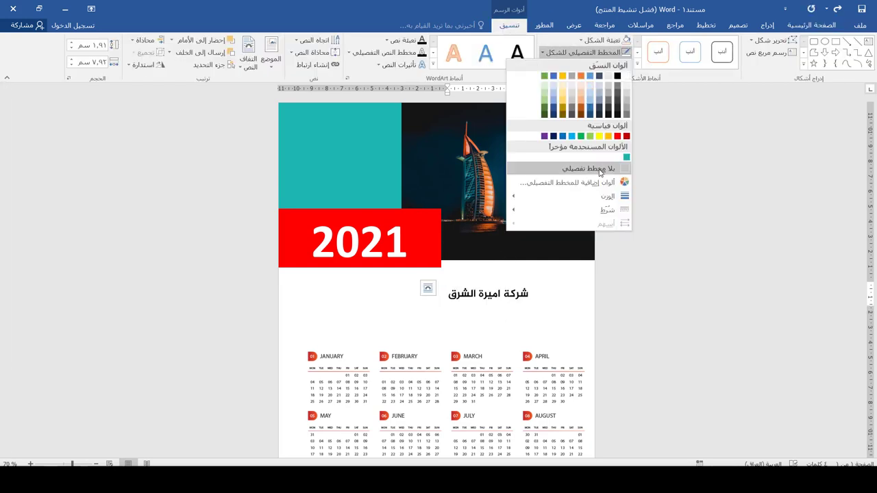
{"action": "left_click", "coordinate": [600, 168]}
Move the company name onto the teal block and make a copy beneath it reading "للسياحة والسفر"
{"action": "left_click_drag", "start_coordinate": [511, 290], "coordinate": [382, 174]}
{"action": "triple_click", "coordinate": [359, 158]}
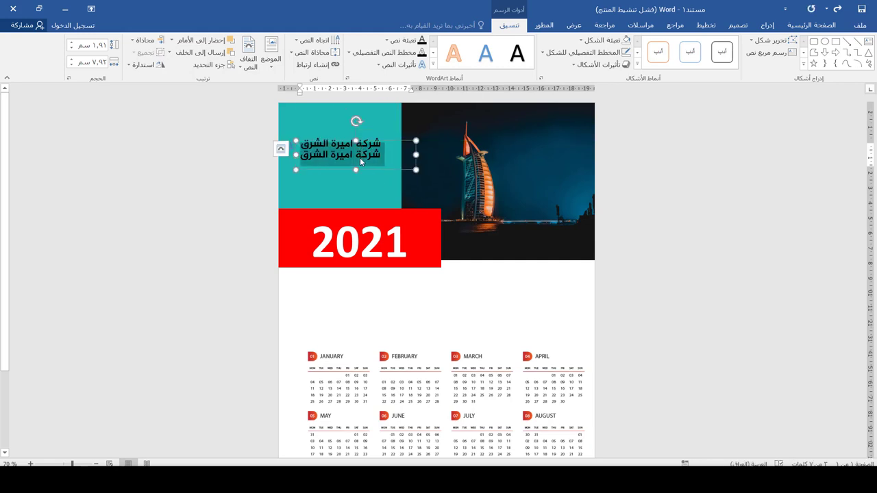
{"action": "type", "text": "للسياحة والسفر"}
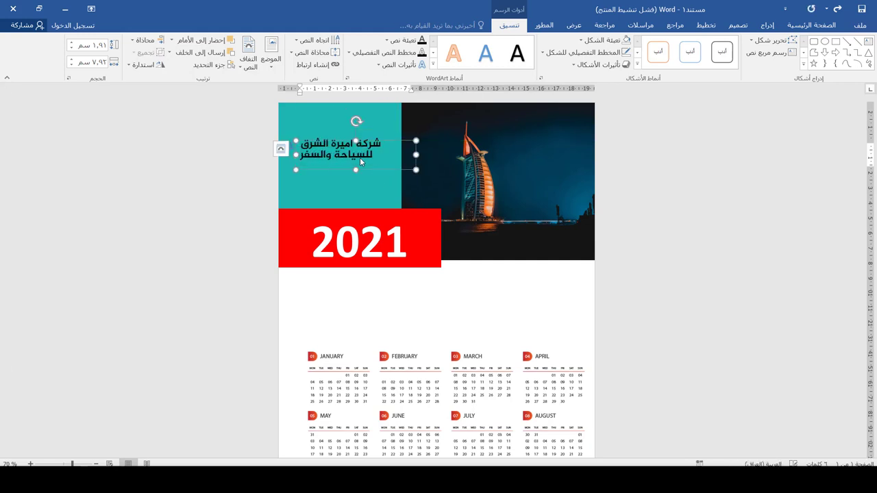
Set the second line to Al-Jazeera-Arabic-Regular, 22 pt and right-aligned, and lower both lines within the teal block
{"action": "triple_click", "coordinate": [360, 158]}
{"action": "left_click", "coordinate": [811, 25]}
{"action": "left_click", "coordinate": [747, 45]}
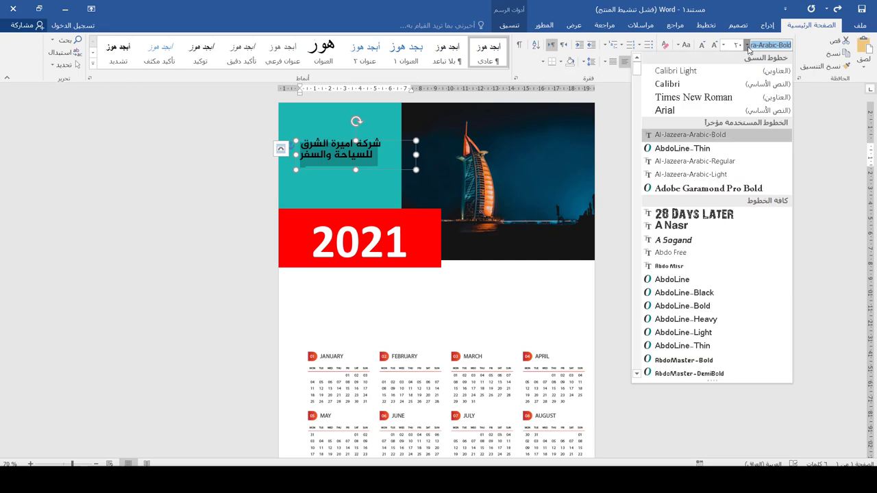
{"action": "left_click", "coordinate": [726, 167]}
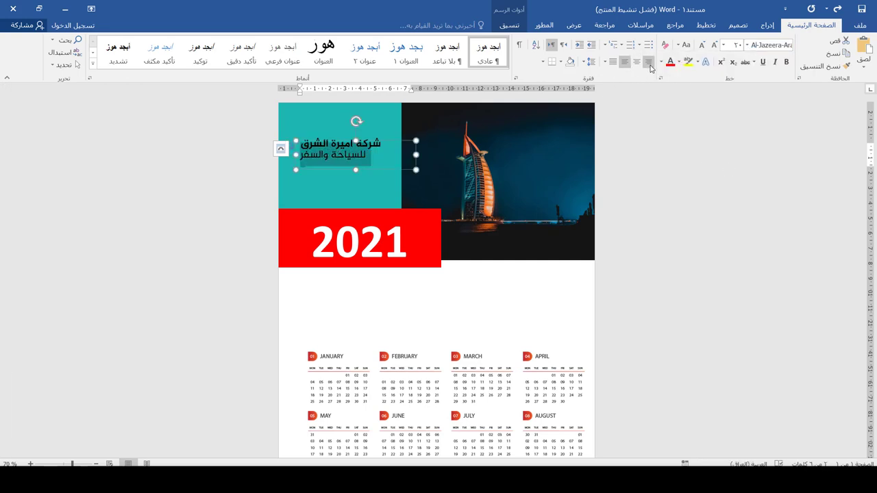
{"action": "left_click", "coordinate": [650, 65]}
{"action": "left_click", "coordinate": [713, 46]}
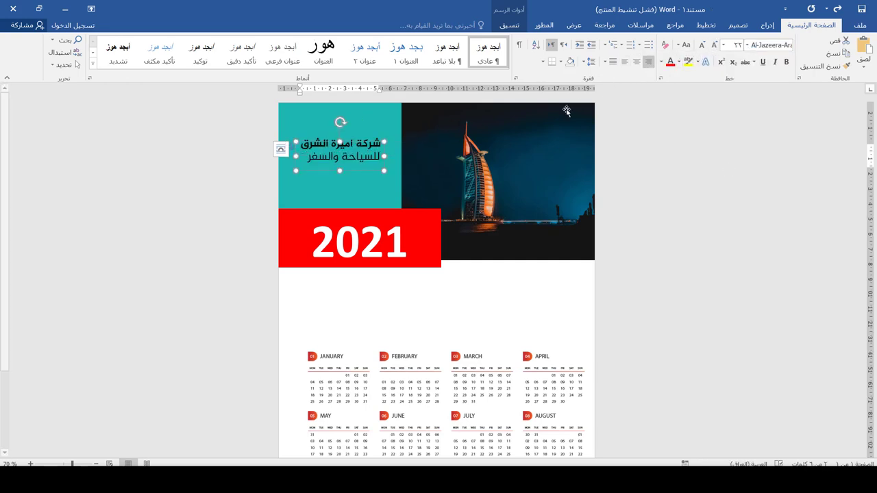
{"action": "left_click_drag", "start_coordinate": [357, 171], "coordinate": [369, 201]}
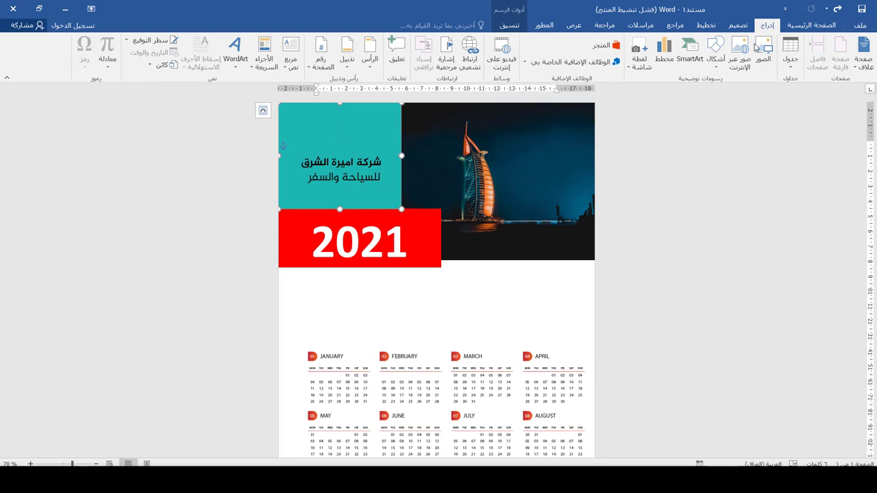
Wrap the inserted logo image in front of text and shrink it to fit in the teal block above the company name
{"action": "right_click", "coordinate": [546, 142]}
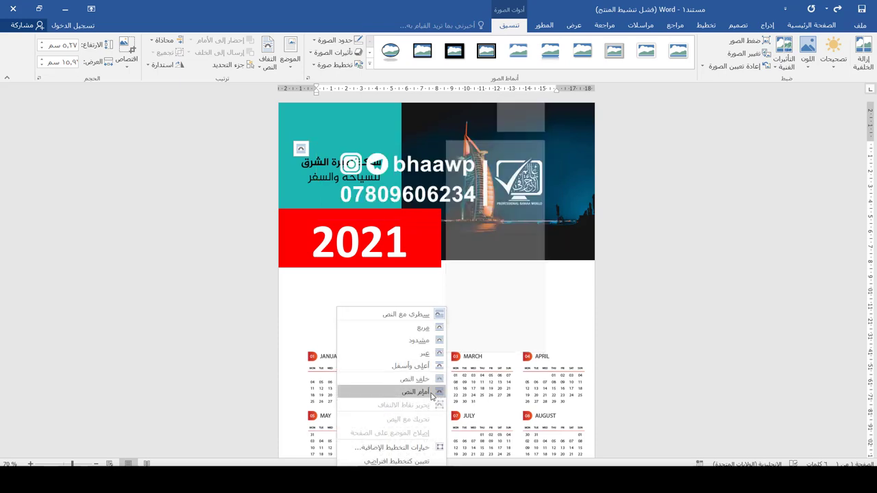
{"action": "left_click", "coordinate": [429, 392]}
{"action": "left_click_drag", "start_coordinate": [297, 152], "coordinate": [306, 146]}
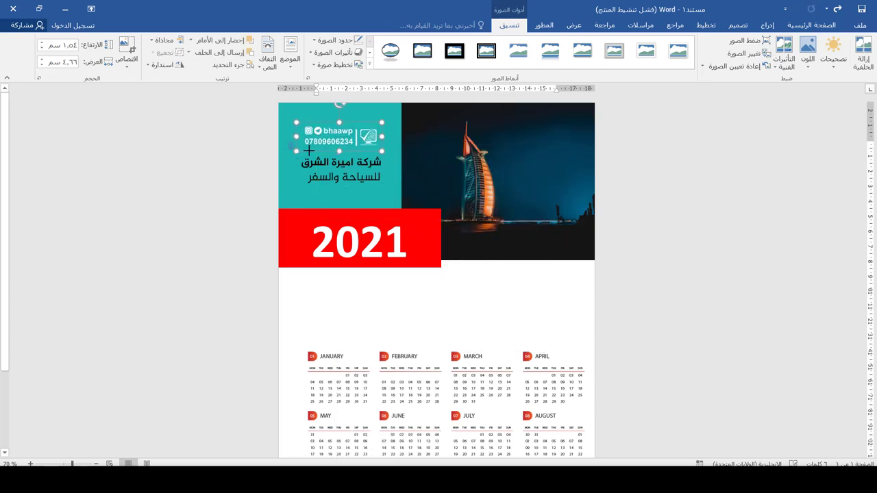
{"action": "left_click", "coordinate": [310, 152]}
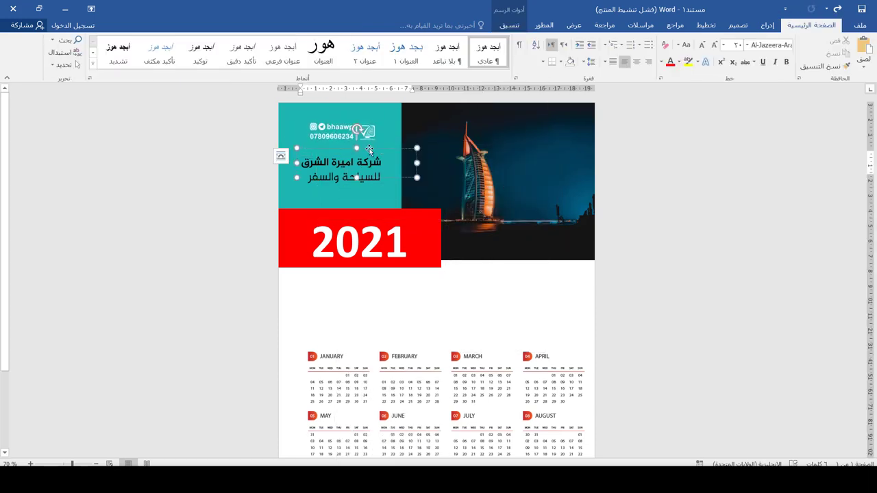
Enlarge the company name by one font size and duplicate the line under it, replacing the copy's text with the contact phone number
{"action": "left_click", "coordinate": [714, 47]}
{"action": "left_click", "coordinate": [363, 180]}
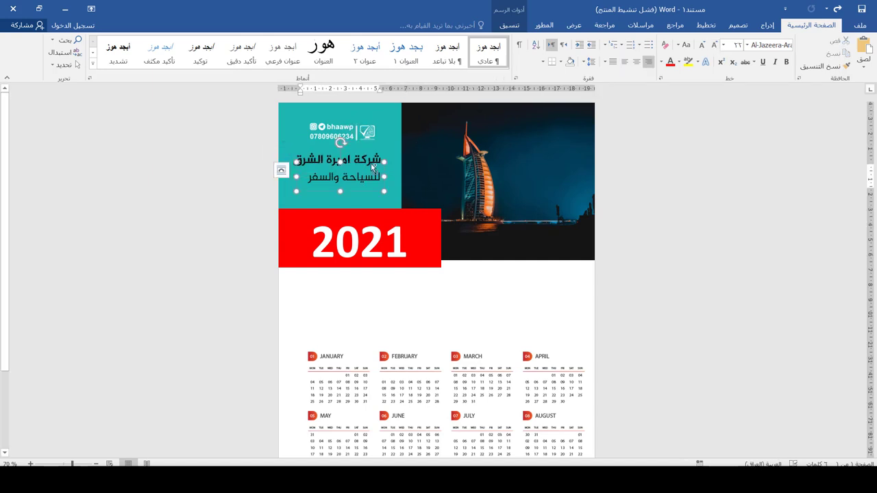
{"action": "left_click_drag", "start_coordinate": [372, 164], "coordinate": [370, 174]}
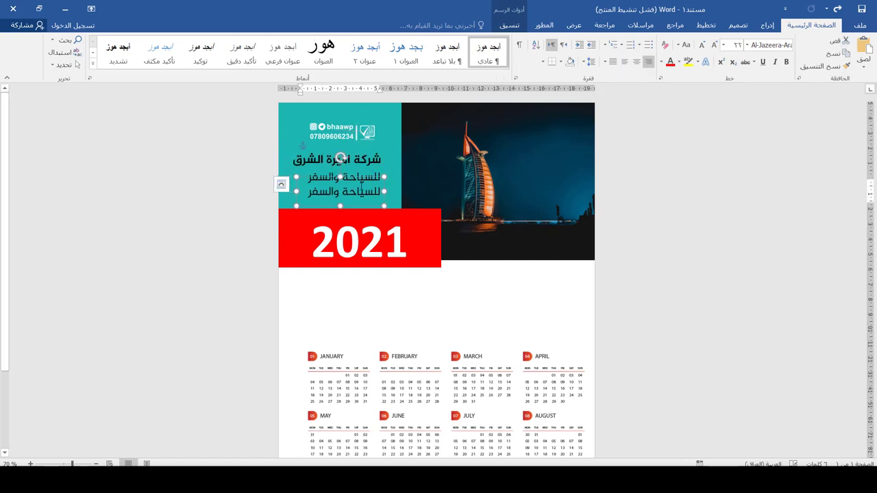
{"action": "triple_click", "coordinate": [362, 185]}
{"action": "key", "text": "ctrl+v"}
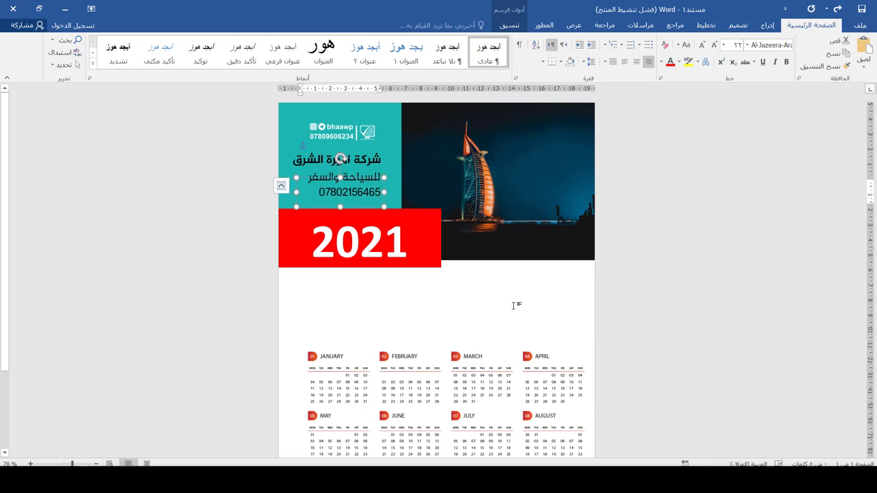
Enlarge the twelve-month calendar image slightly and move it up closer to the header
{"action": "scroll", "coordinate": [513, 306], "scroll_direction": "down", "scroll_amount": 2}
{"action": "left_click", "coordinate": [505, 275]}
{"action": "left_click_drag", "start_coordinate": [289, 276], "coordinate": [280, 268]}
{"action": "left_click_drag", "start_coordinate": [532, 310], "coordinate": [538, 292]}
{"action": "scroll", "coordinate": [538, 293], "scroll_direction": "down", "scroll_amount": 2, "text": "ctrl"}
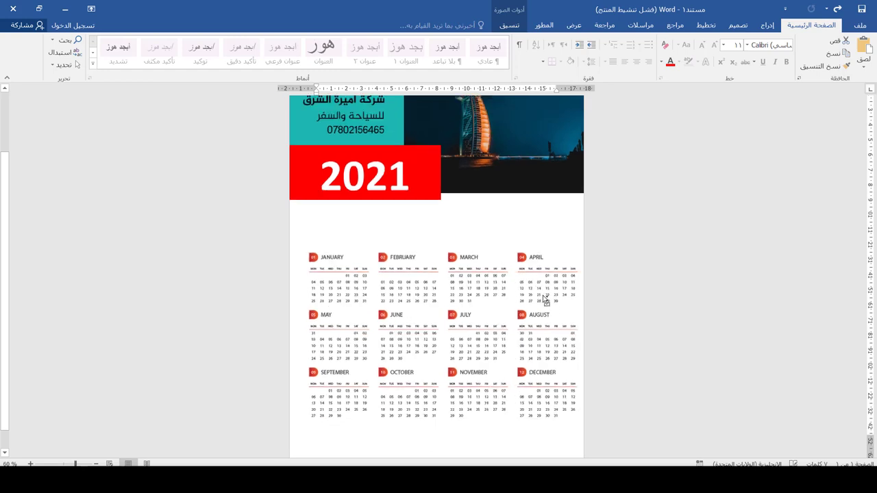
{"action": "left_click", "coordinate": [310, 229]}
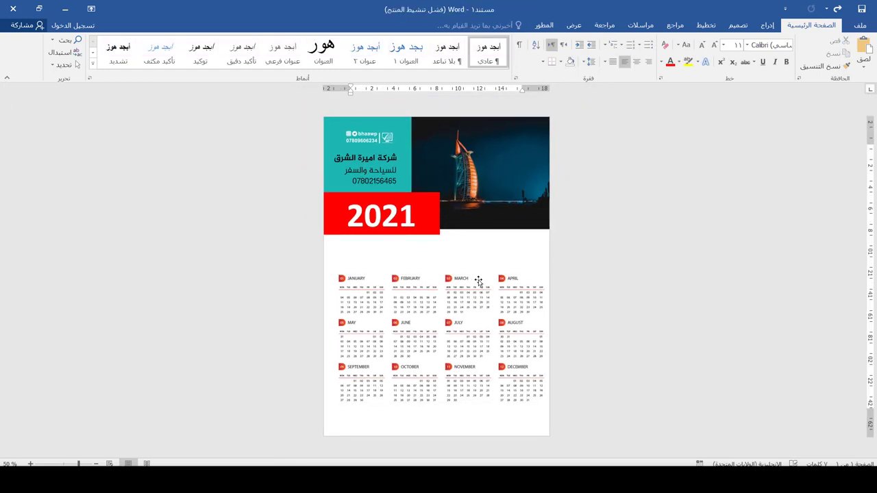
Draw a thin full-width rectangle about 21 × 0.38 cm along the page's bottom edge
{"action": "left_click", "coordinate": [768, 25]}
{"action": "left_click", "coordinate": [715, 55]}
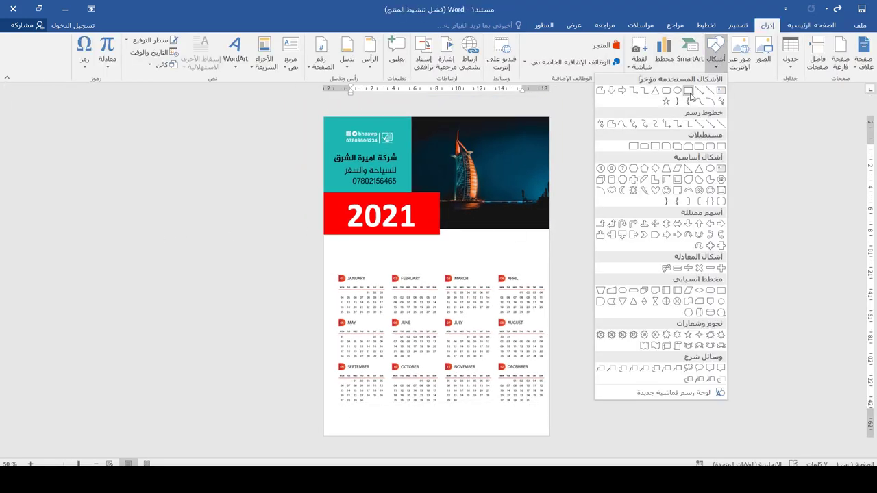
{"action": "left_click", "coordinate": [688, 92]}
{"action": "mouse_move", "coordinate": [549, 434]}
{"action": "left_mouse_down"}
{"action": "mouse_move", "coordinate": [313, 429]}
{"action": "mouse_move", "coordinate": [322, 431]}
{"action": "left_mouse_up"}
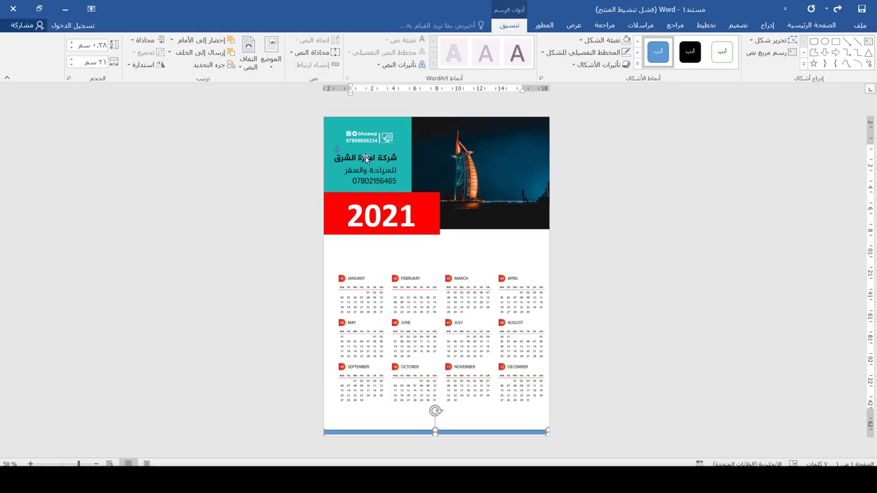
Fill the thin bar along the page's bottom edge with standard red and remove its outline
{"action": "left_click", "coordinate": [601, 39]}
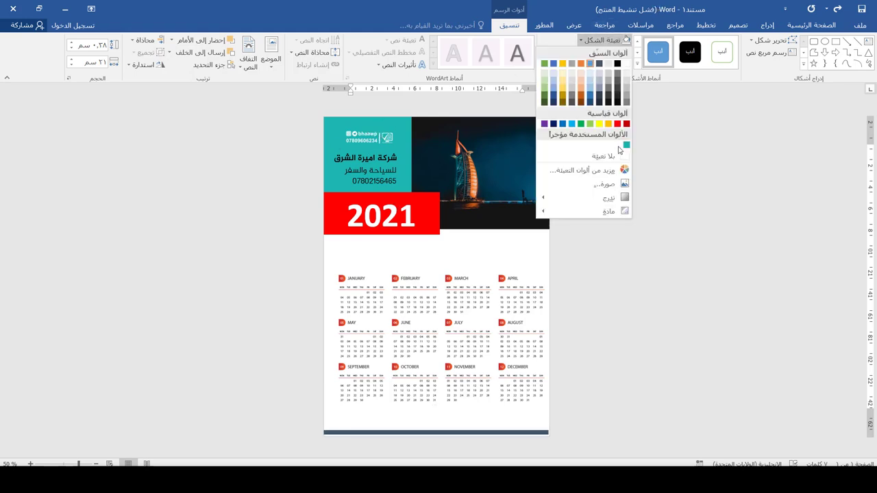
{"action": "left_click", "coordinate": [627, 145]}
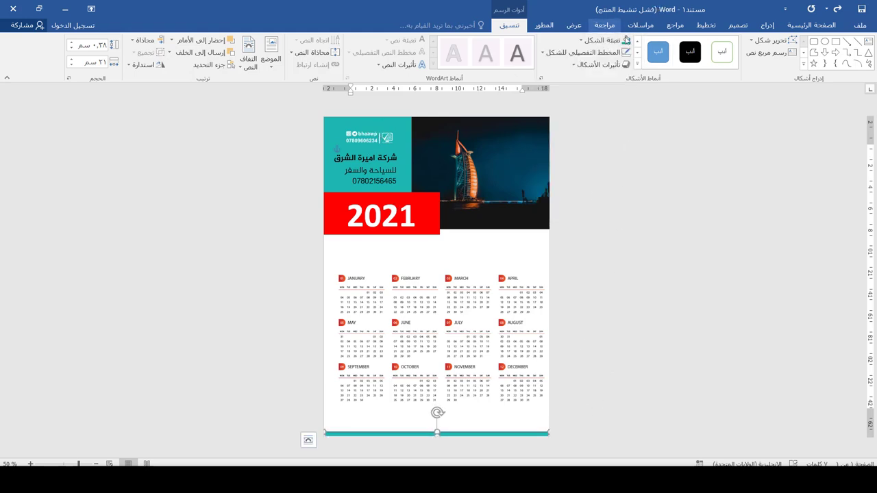
{"action": "left_click", "coordinate": [615, 42]}
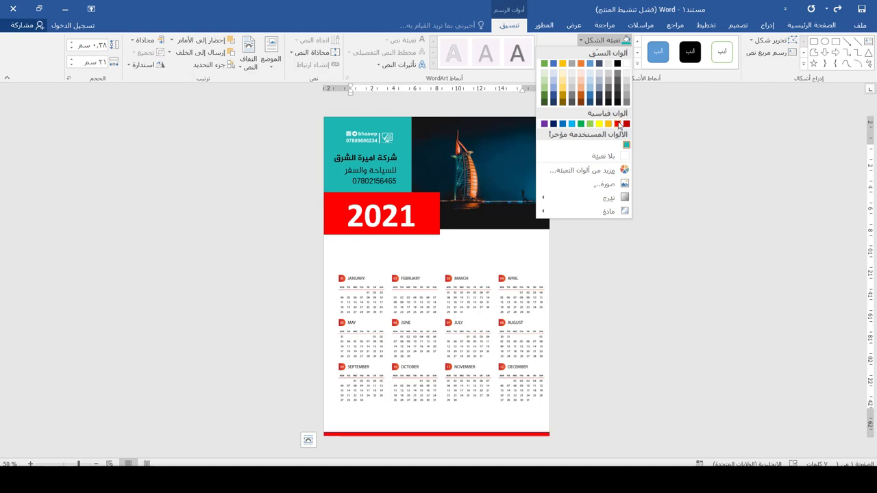
{"action": "left_click", "coordinate": [618, 124]}
{"action": "left_click", "coordinate": [583, 55]}
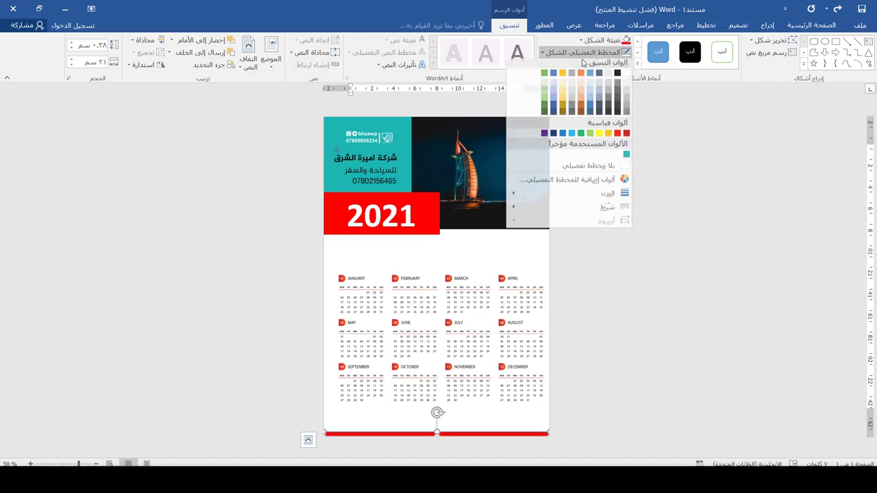
{"action": "left_click", "coordinate": [587, 168]}
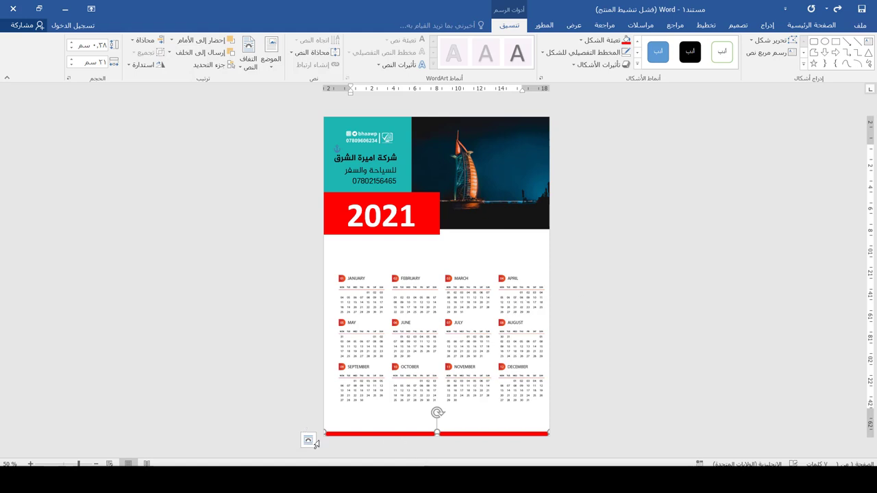
Thicken the red bottom bar to about 0.52 cm and fit its ends to the page edges, about 20.9 cm wide
{"action": "scroll", "coordinate": [357, 451], "scroll_direction": "up", "scroll_amount": 4}
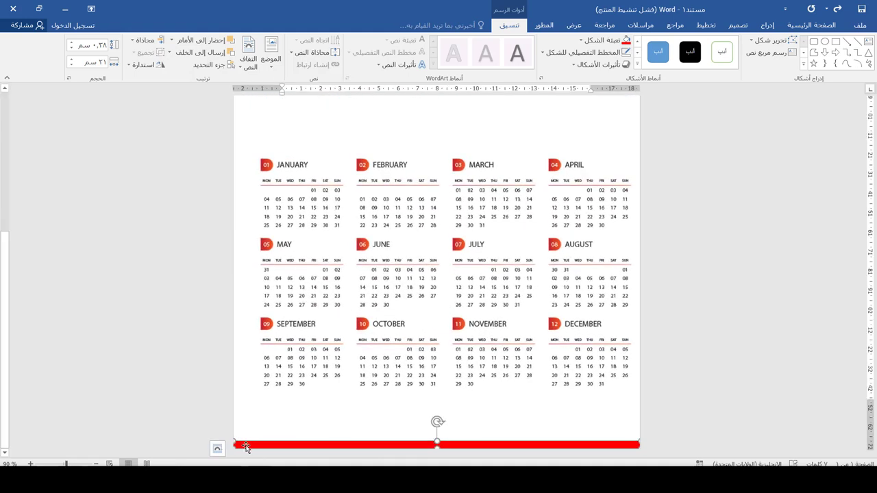
{"action": "left_click_drag", "start_coordinate": [232, 439], "coordinate": [223, 441]}
{"action": "left_click_drag", "start_coordinate": [638, 436], "coordinate": [642, 436]}
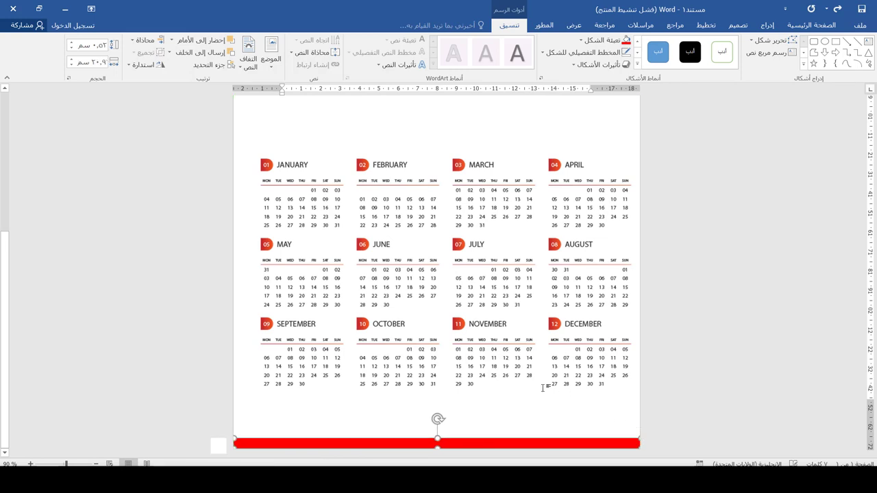
{"action": "left_click", "coordinate": [513, 407]}
Draw a square about 2.26 × 2.26 cm in the upper-right corner of the Dubai photo
{"action": "scroll", "coordinate": [517, 382], "scroll_direction": "up", "scroll_amount": 6}
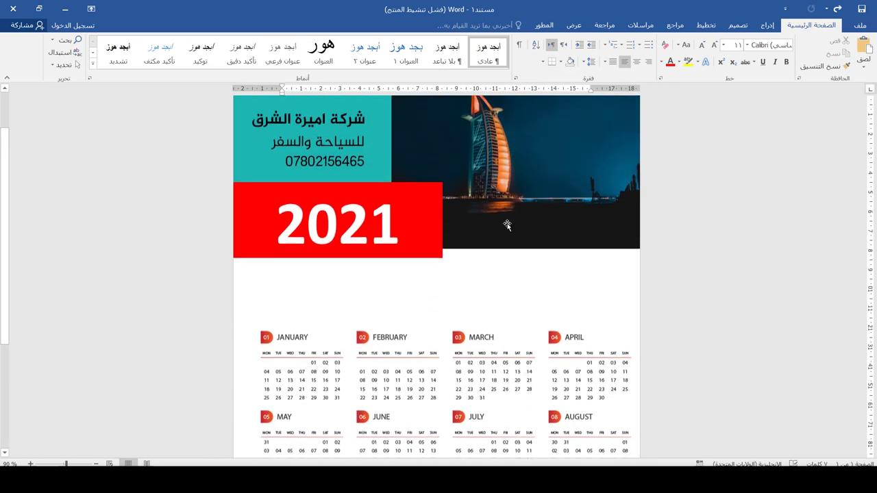
{"action": "scroll", "coordinate": [564, 241], "scroll_direction": "up", "scroll_amount": 1}
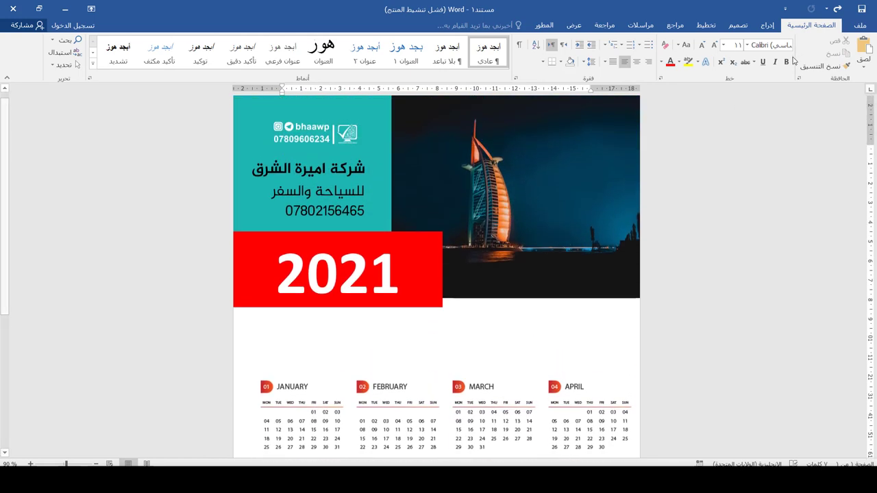
{"action": "left_click", "coordinate": [767, 25]}
{"action": "left_click", "coordinate": [715, 55]}
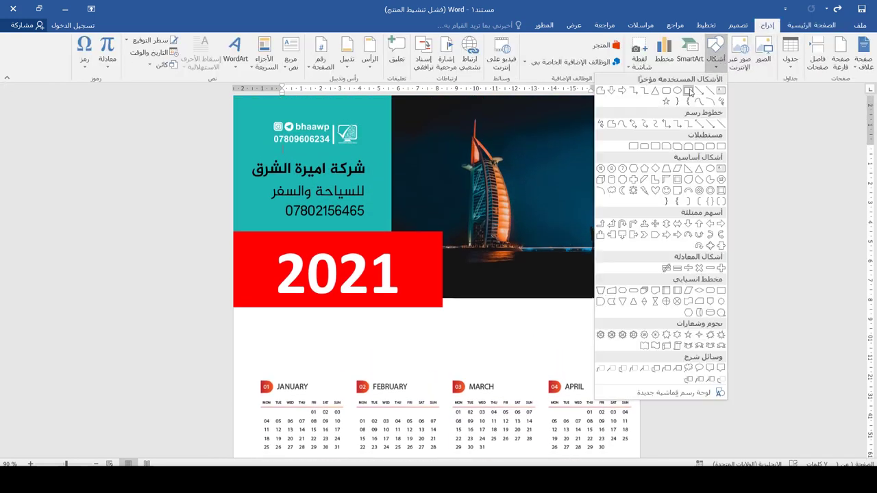
{"action": "left_click", "coordinate": [689, 90]}
{"action": "mouse_move", "coordinate": [618, 145]}
{"action": "left_mouse_down"}
{"action": "mouse_move", "coordinate": [681, 103]}
{"action": "mouse_move", "coordinate": [603, 128]}
{"action": "mouse_move", "coordinate": [600, 119]}
{"action": "left_mouse_up"}
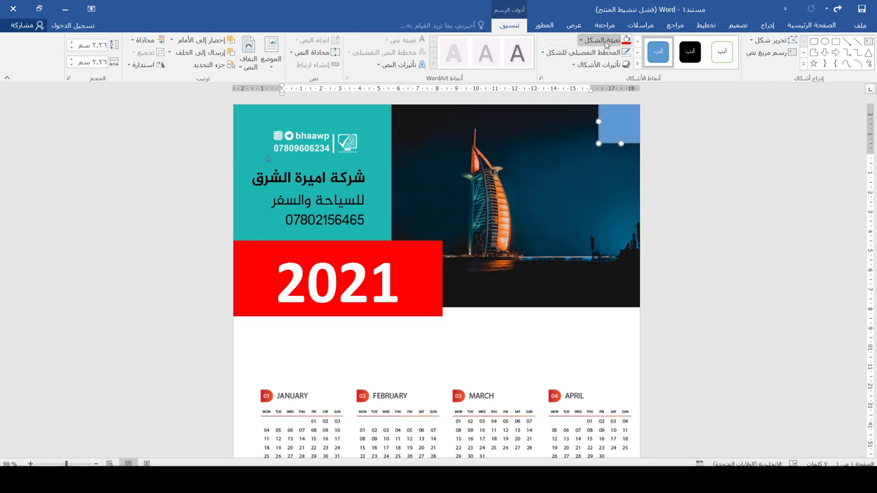
Fill the corner square with the recently used teal and remove its outline
{"action": "left_click", "coordinate": [605, 43]}
{"action": "left_click", "coordinate": [625, 147]}
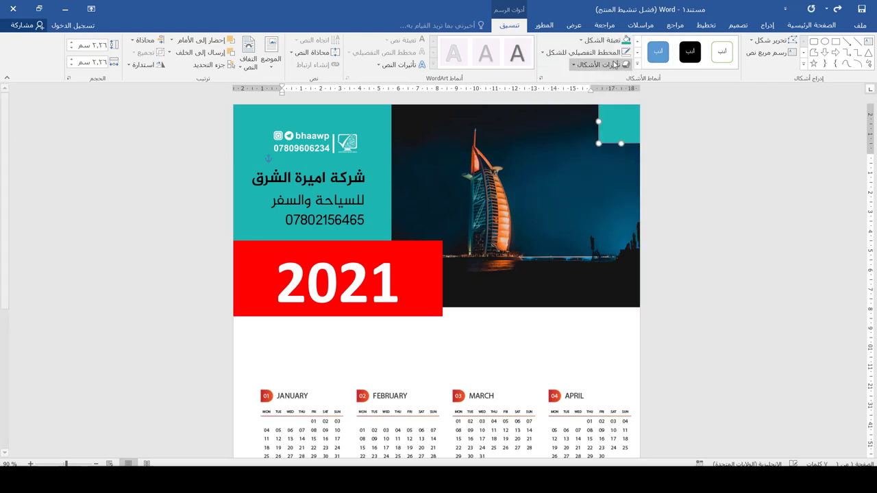
{"action": "left_click", "coordinate": [593, 53]}
{"action": "left_click", "coordinate": [600, 167]}
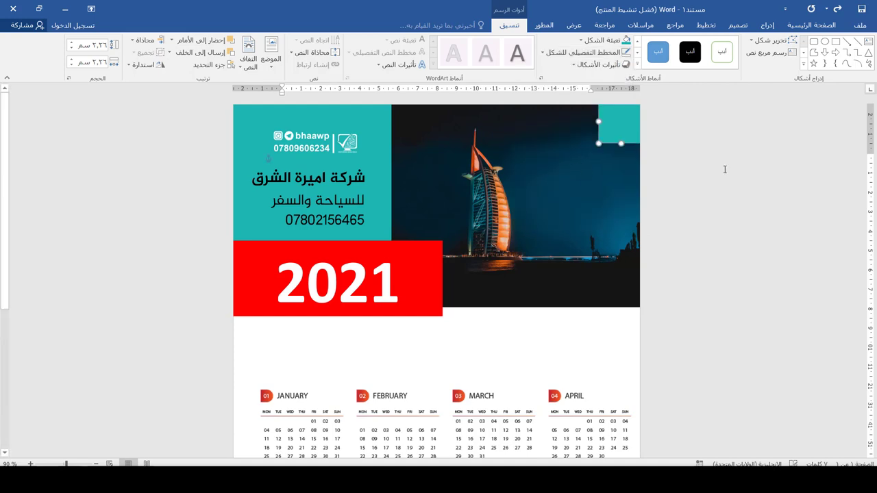
Set the corner square's fill transparency to about 42%
{"action": "right_click", "coordinate": [627, 134]}
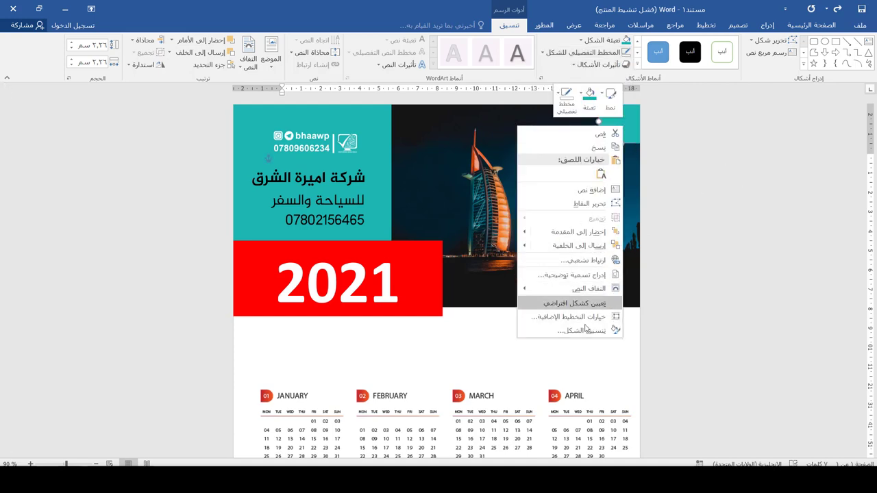
{"action": "left_click", "coordinate": [582, 331]}
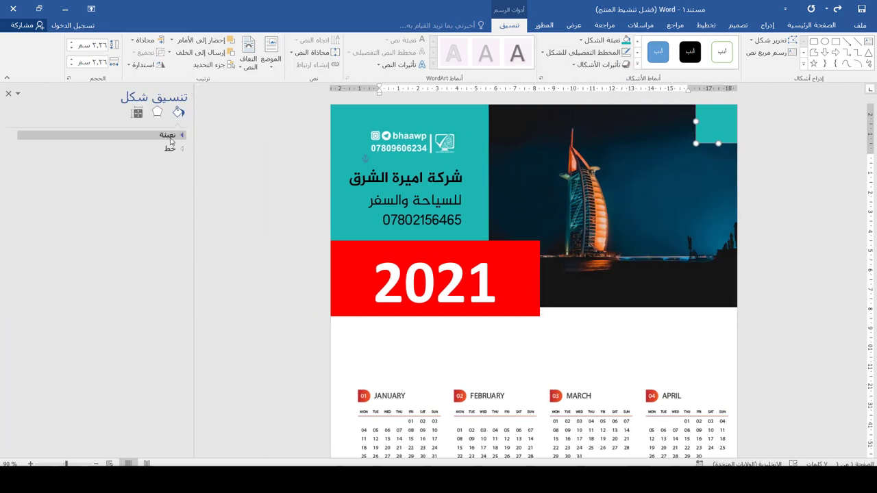
{"action": "left_click", "coordinate": [168, 145]}
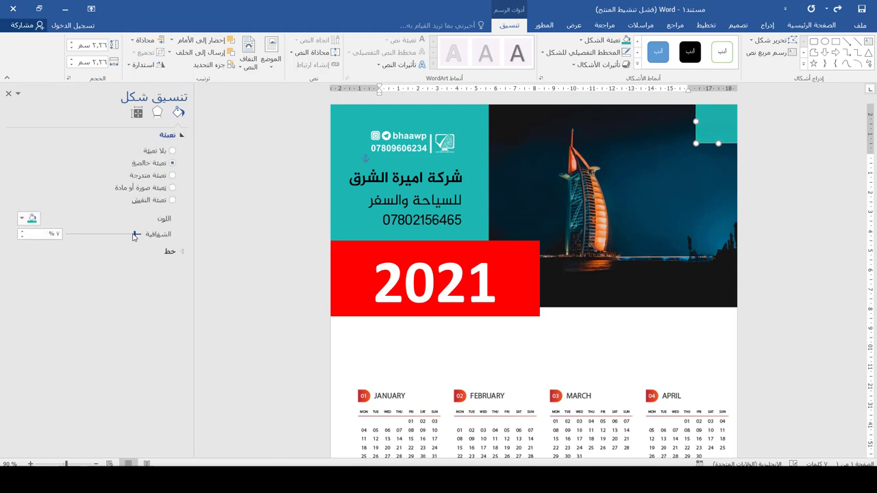
{"action": "left_click_drag", "start_coordinate": [134, 236], "coordinate": [104, 240]}
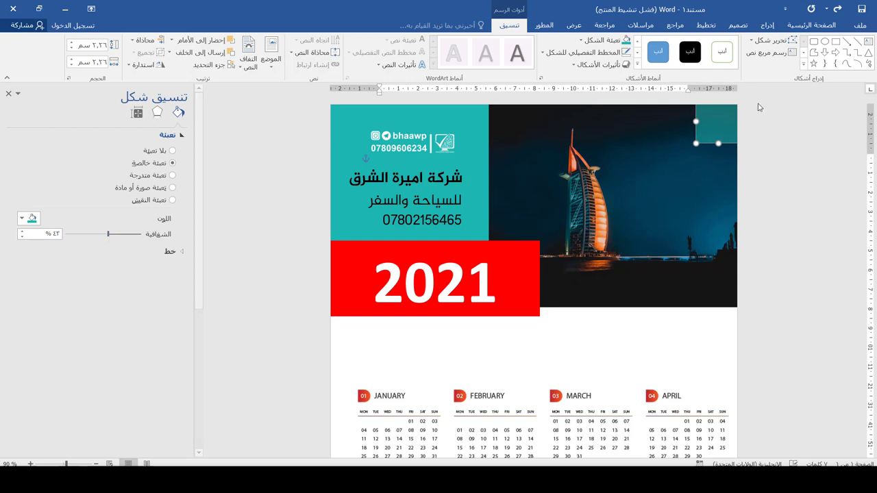
{"action": "left_click", "coordinate": [577, 358]}
Copy the translucent square below the photo at the page's right edge, reshape it to about 3.2 × 1.08 cm and set its transparency to 0%
{"action": "left_click", "coordinate": [714, 121]}
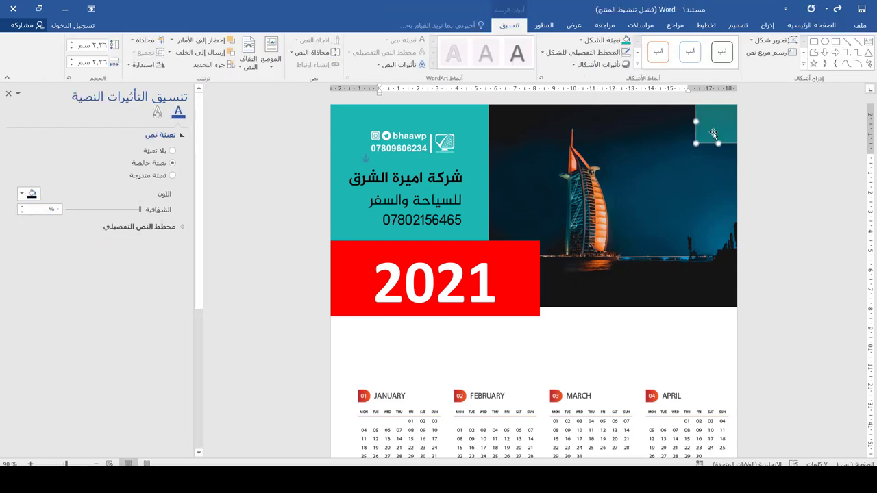
{"action": "mouse_move", "coordinate": [713, 124]}
{"action": "left_mouse_down"}
{"action": "mouse_move", "coordinate": [717, 361]}
{"action": "mouse_move", "coordinate": [715, 346]}
{"action": "mouse_move", "coordinate": [659, 338]}
{"action": "mouse_move", "coordinate": [706, 340]}
{"action": "left_mouse_up"}
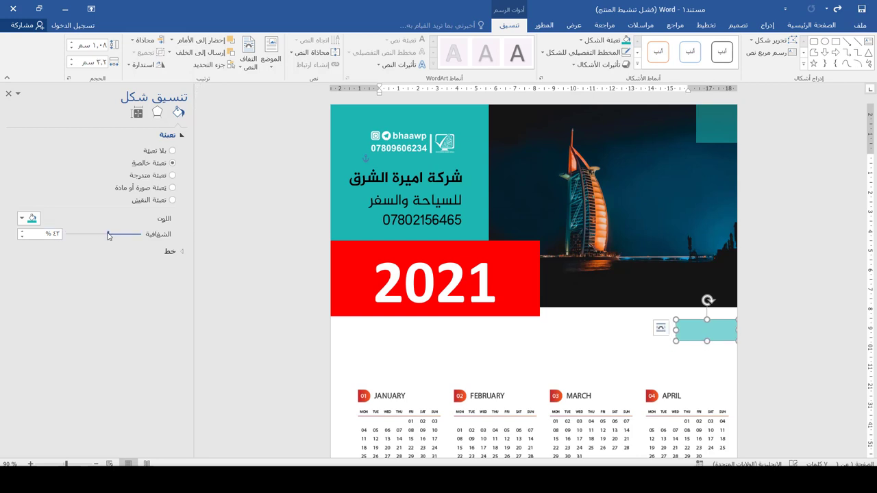
{"action": "left_click_drag", "start_coordinate": [108, 235], "coordinate": [215, 244]}
{"action": "left_click", "coordinate": [207, 257]}
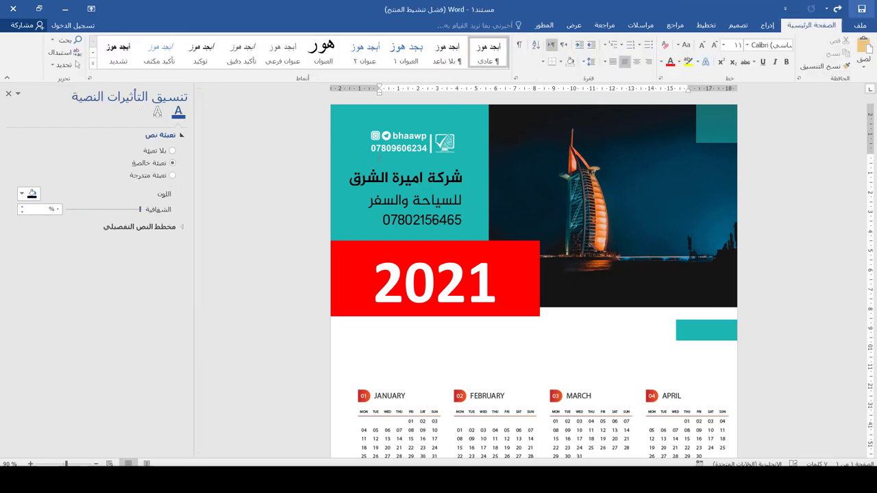
Draw a vertical line about 12.2 cm long from the page's top edge to the lower-left corner of the small teal rectangle
{"action": "left_click", "coordinate": [766, 26]}
{"action": "left_click", "coordinate": [716, 51]}
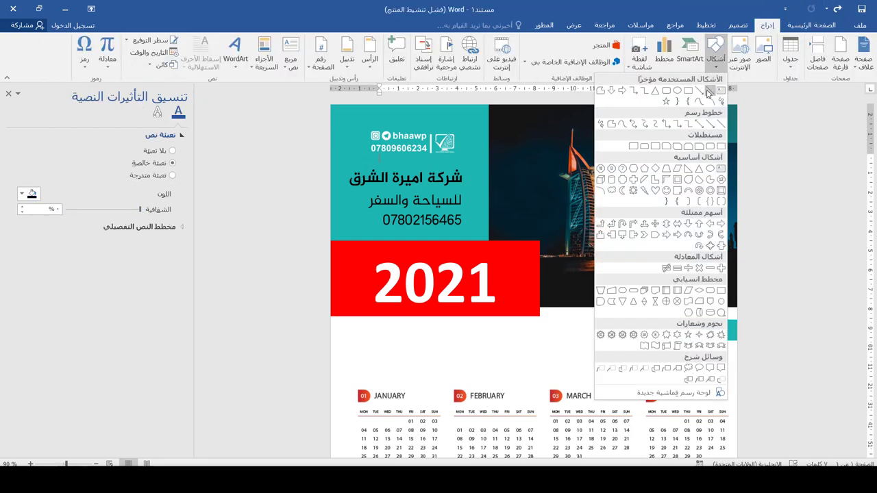
{"action": "left_click", "coordinate": [710, 93]}
{"action": "key", "text": "Escape"}
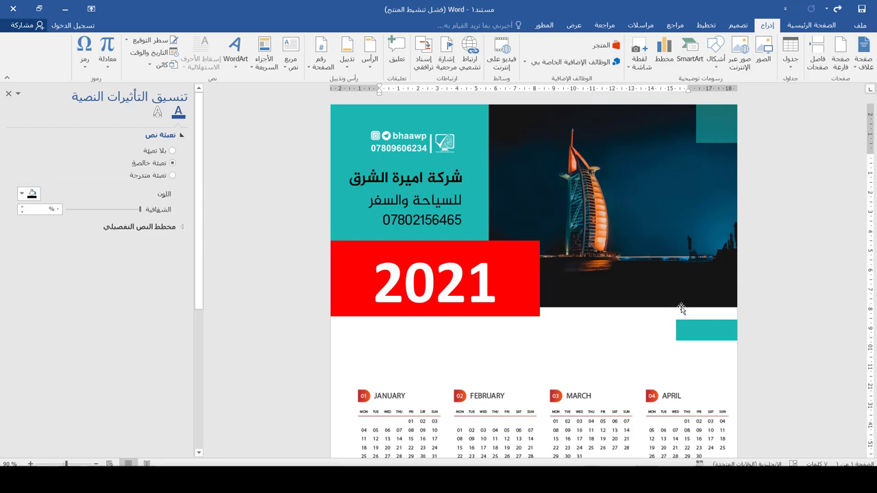
{"action": "left_click", "coordinate": [716, 52]}
{"action": "left_click", "coordinate": [706, 95]}
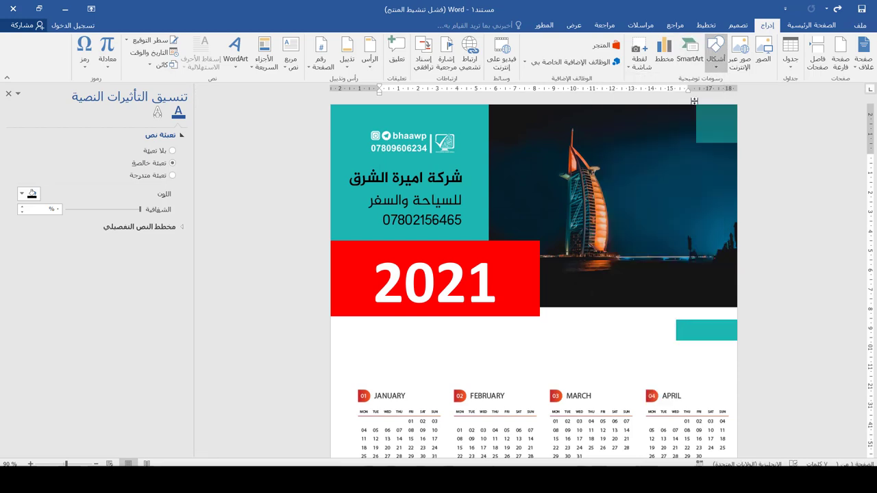
{"action": "left_click_drag", "start_coordinate": [676, 104], "coordinate": [672, 375]}
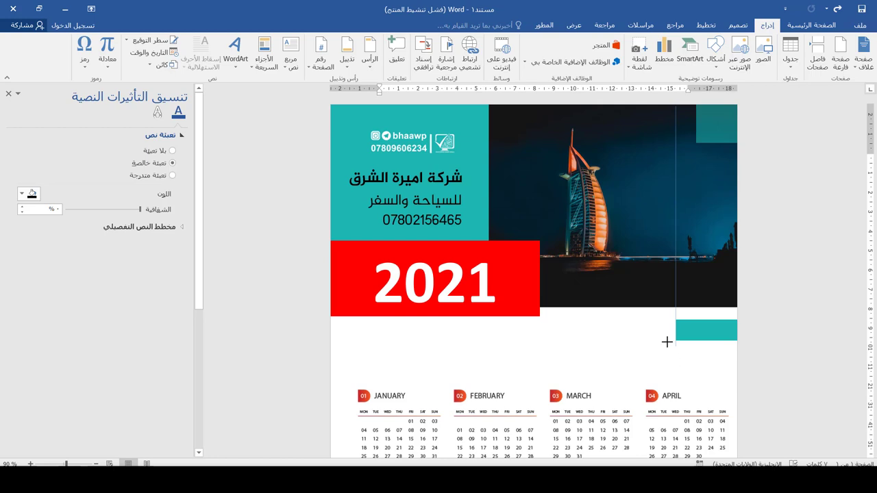
{"action": "left_click_drag", "start_coordinate": [668, 342], "coordinate": [666, 342]}
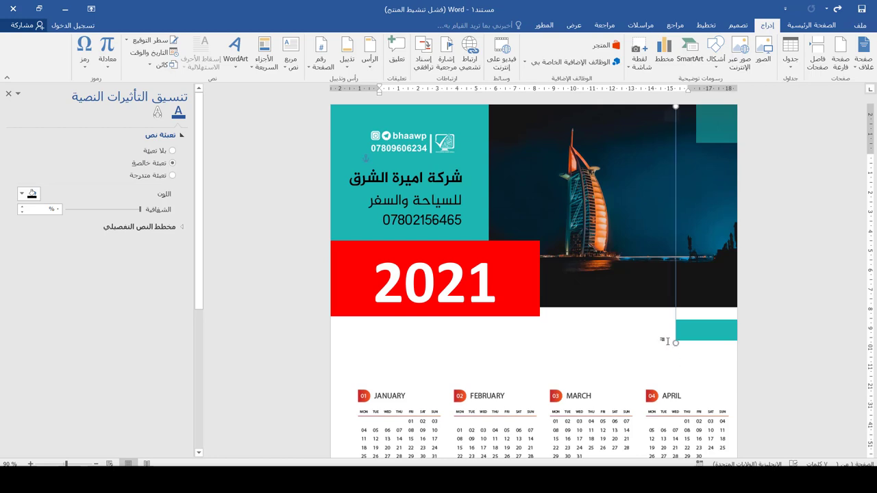
Nudge the small teal rectangle right to leave a gap beside the vertical line, and widen the translucent corner square to about 2.89 cm
{"action": "left_click", "coordinate": [712, 332]}
{"action": "key", "text": "Right"}
{"action": "key", "text": "Right"}
{"action": "key", "text": "Right"}
{"action": "key", "text": "Right"}
{"action": "key", "text": "Right"}
{"action": "key", "text": "Right"}
{"action": "key", "text": "Right"}
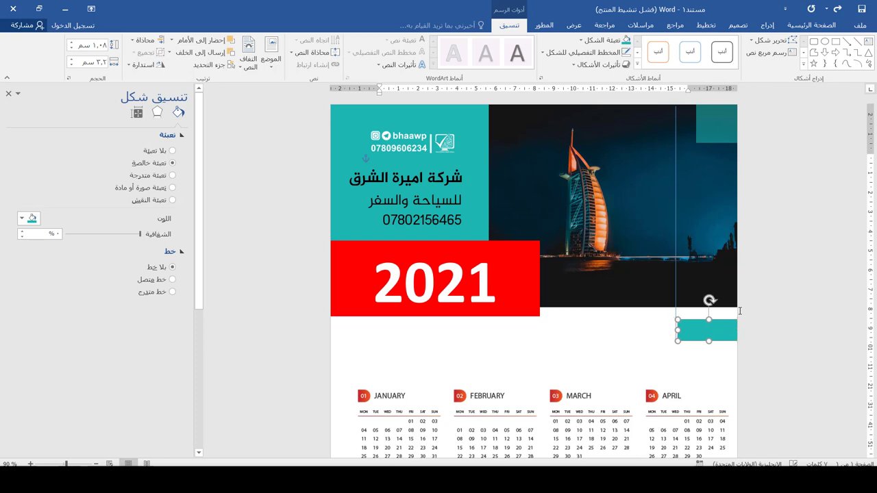
{"action": "left_click", "coordinate": [700, 133]}
{"action": "mouse_move", "coordinate": [696, 121]}
{"action": "left_mouse_down"}
{"action": "mouse_move", "coordinate": [670, 125]}
{"action": "mouse_move", "coordinate": [684, 126]}
{"action": "left_mouse_up"}
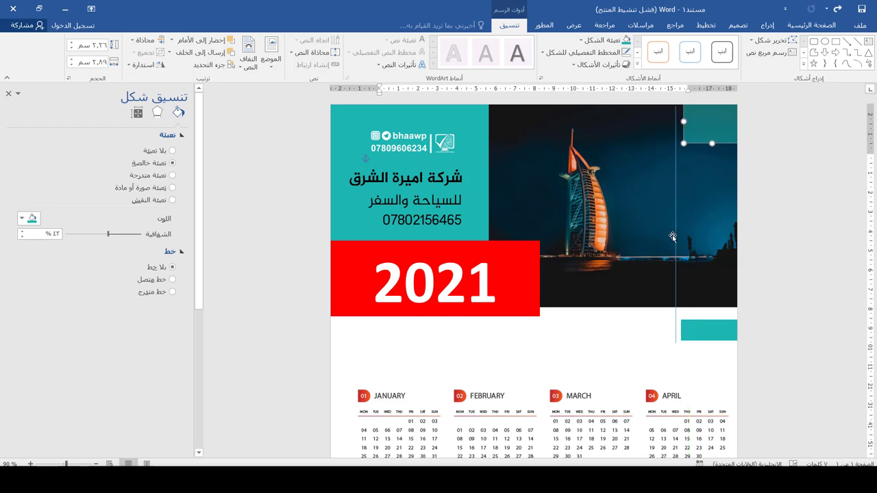
Colour the vertical line with the recently used teal and set its weight to 0.75 pt
{"action": "left_click", "coordinate": [674, 158]}
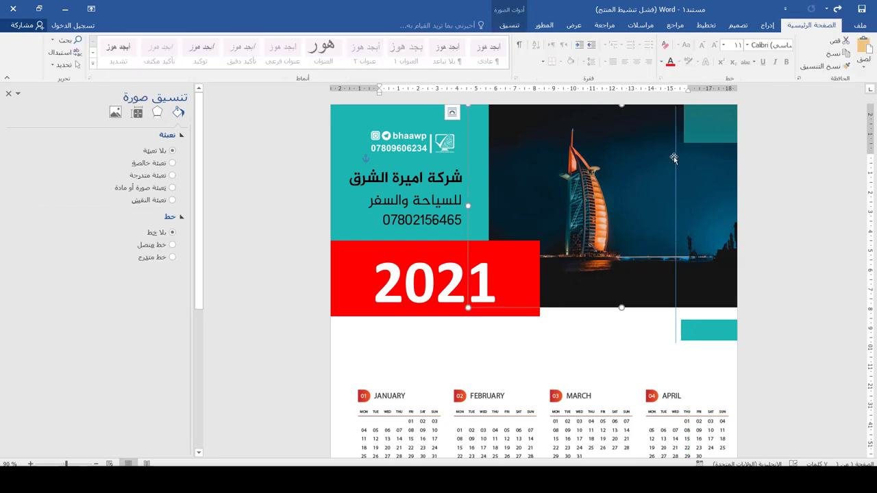
{"action": "left_click", "coordinate": [672, 327]}
{"action": "left_click", "coordinate": [507, 26]}
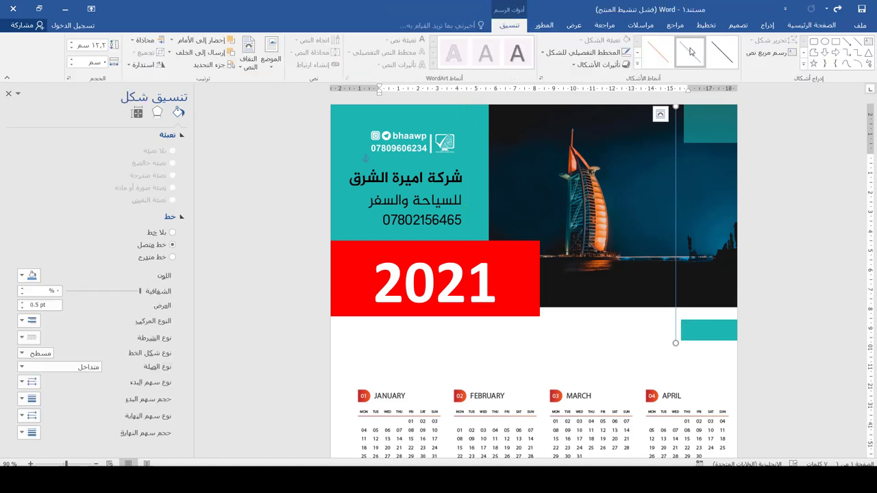
{"action": "left_click", "coordinate": [582, 52]}
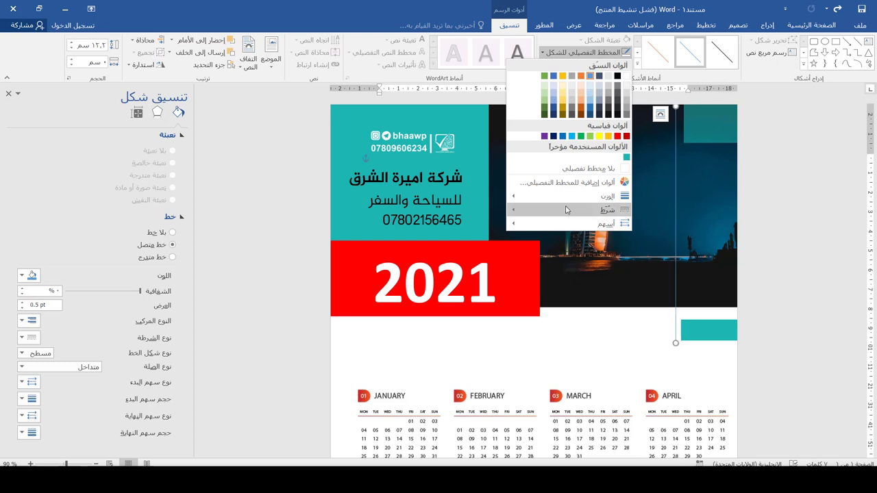
{"action": "left_click", "coordinate": [626, 157]}
{"action": "left_click", "coordinate": [584, 52]}
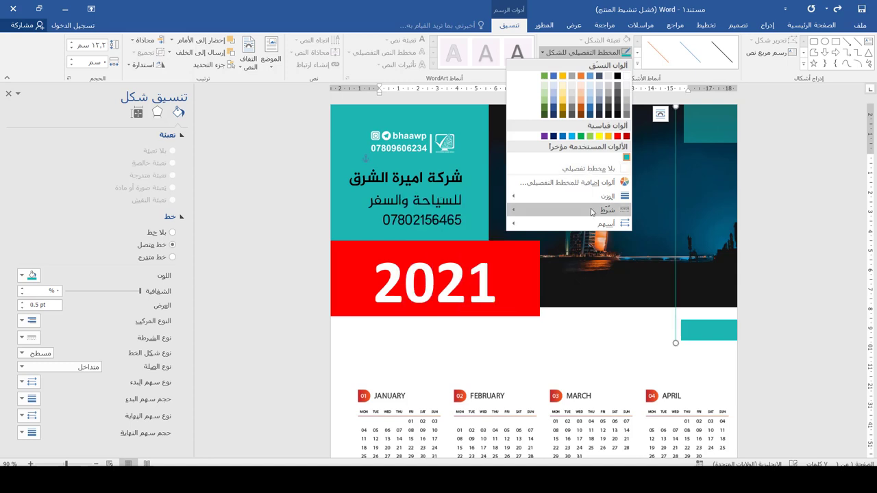
{"action": "mouse_move", "coordinate": [596, 197]}
{"action": "left_click", "coordinate": [456, 218]}
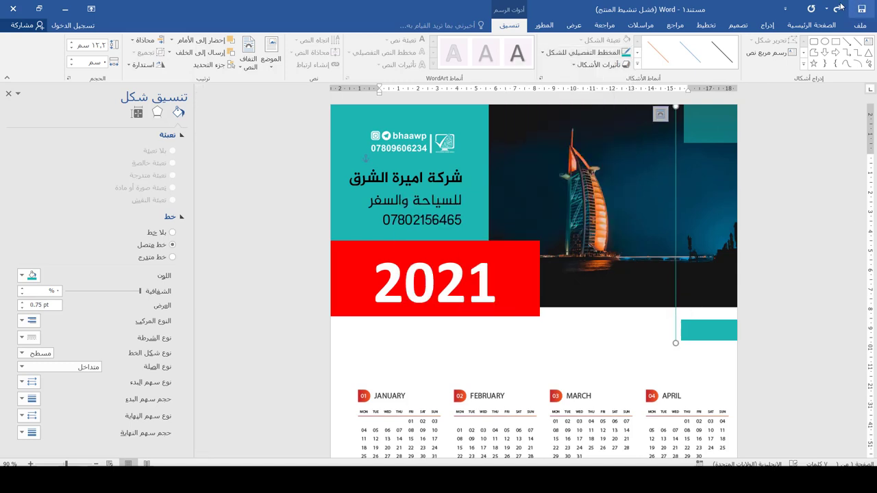
Draw a horizontal line about 12.6 cm long across the upper part of the photo, just below the translucent square
{"action": "left_click", "coordinate": [767, 24]}
{"action": "left_click", "coordinate": [714, 64]}
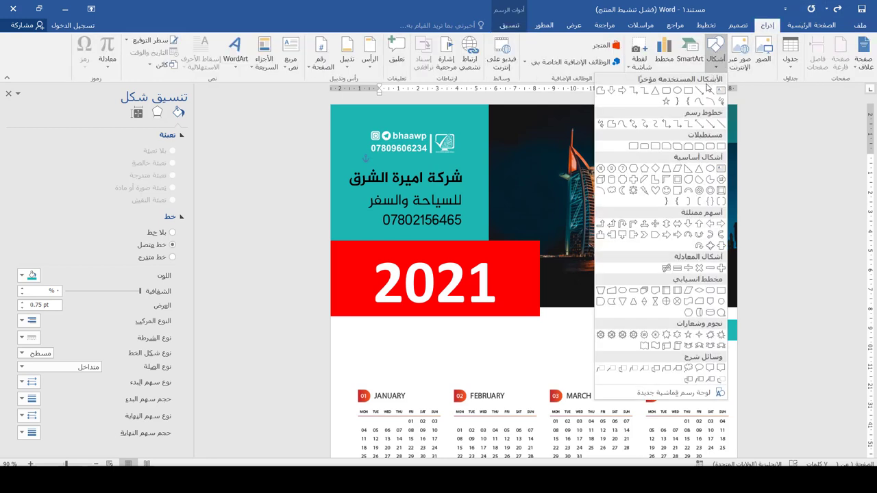
{"action": "left_click", "coordinate": [711, 92]}
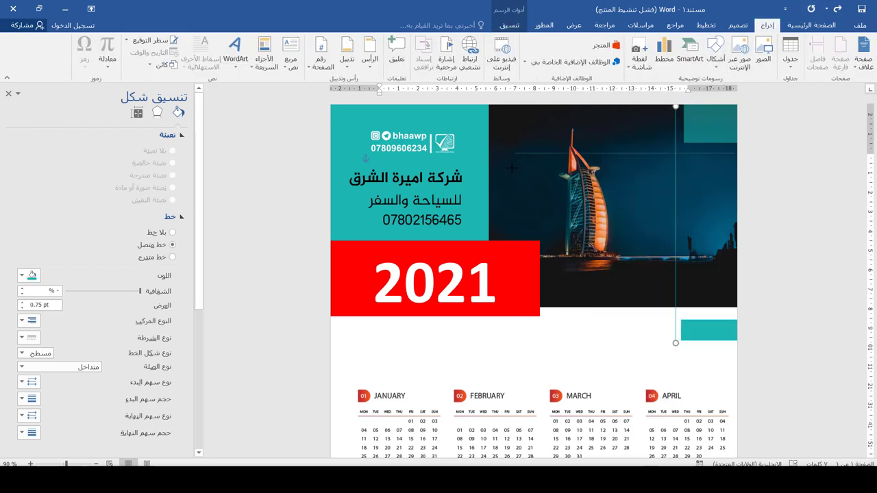
{"action": "left_click_drag", "start_coordinate": [491, 152], "coordinate": [490, 153]}
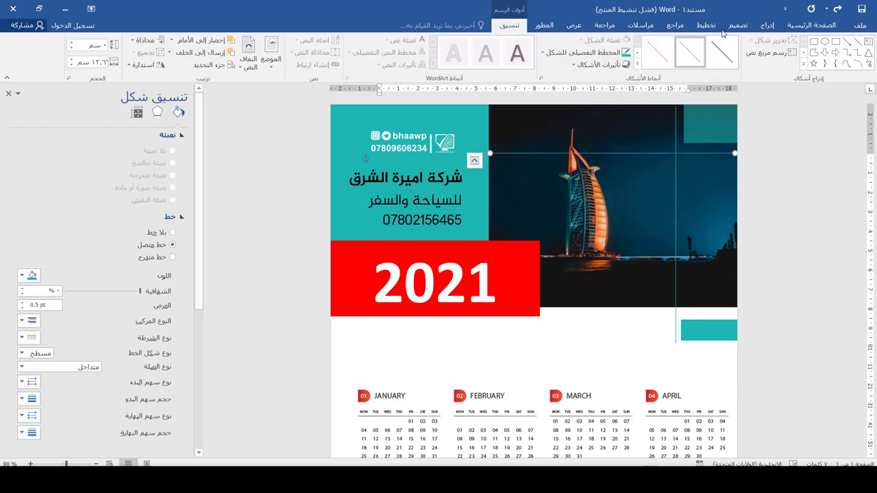
Give the horizontal line across the upper part of the photo a square-dot dash style
{"action": "left_click", "coordinate": [615, 58]}
{"action": "mouse_move", "coordinate": [603, 210]}
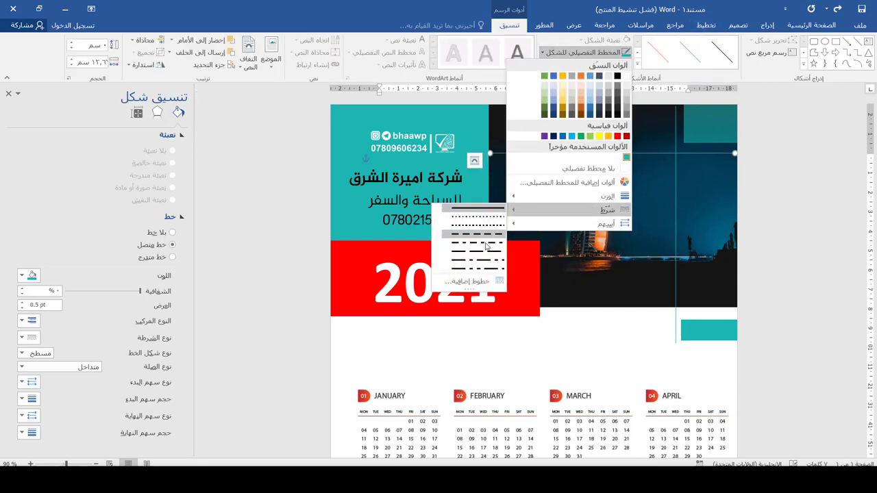
{"action": "left_click", "coordinate": [479, 226]}
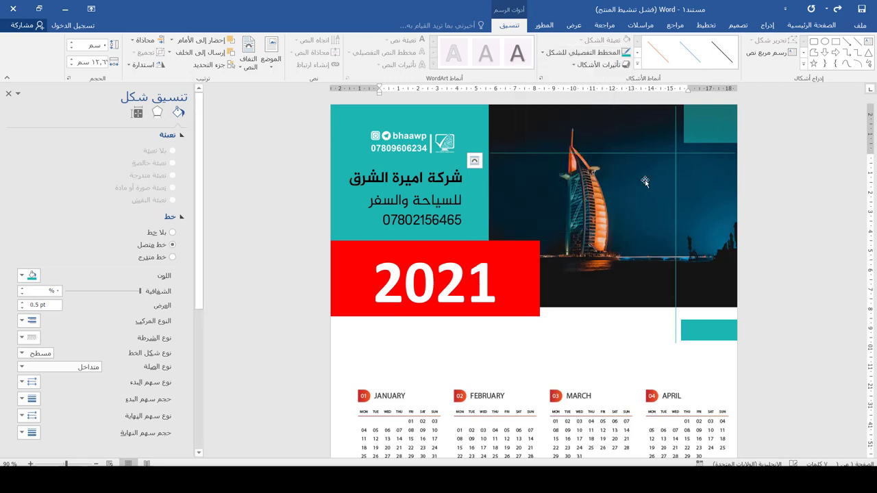
Nudge the dotted horizontal line slightly up and right, and the vertical line slightly right toward the small teal rectangle
{"action": "left_click_drag", "start_coordinate": [735, 152], "coordinate": [748, 152]}
{"action": "key", "text": "Up"}
{"action": "key", "text": "Up"}
{"action": "key", "text": "Up"}
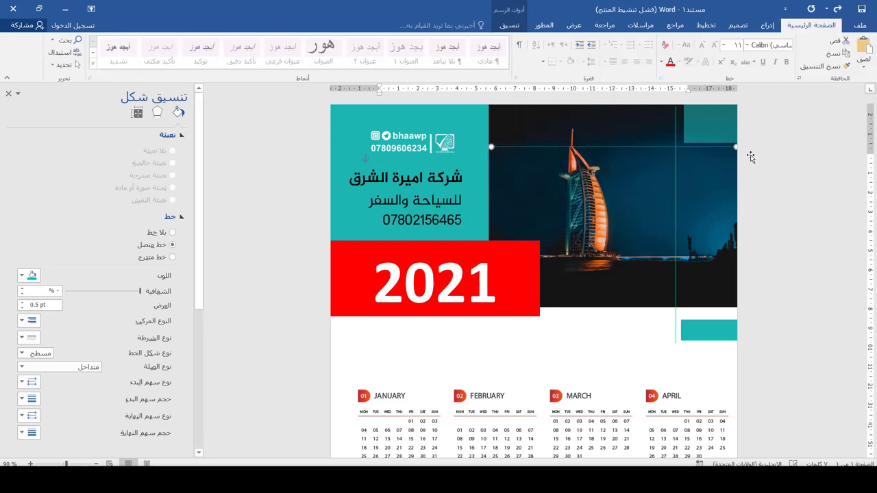
{"action": "left_click", "coordinate": [675, 314]}
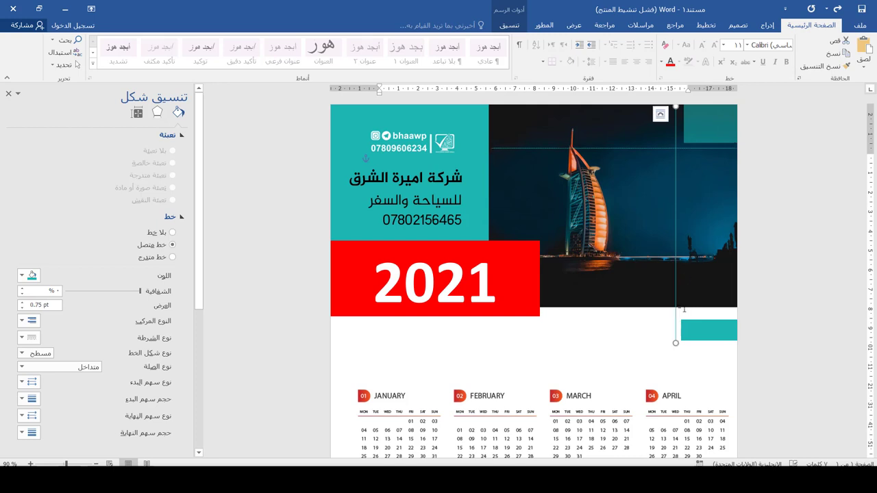
{"action": "key", "text": "Right"}
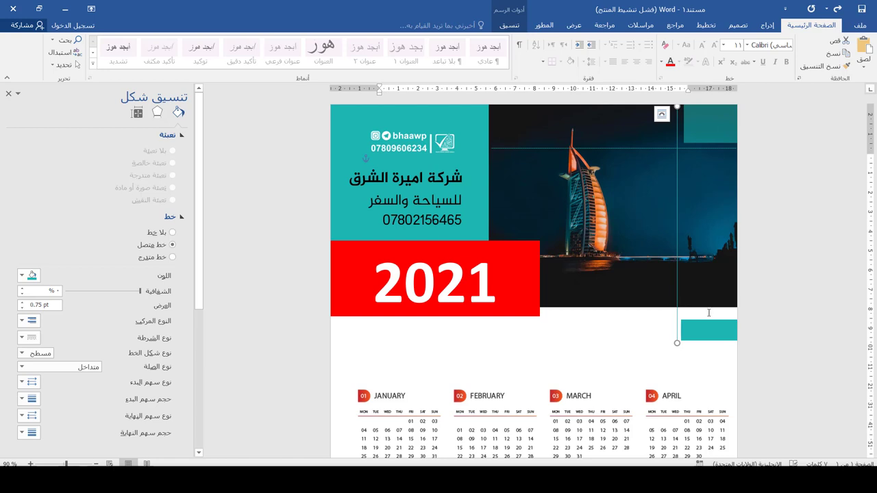
Duplicate the dotted horizontal line, placing the copy just below the original on the photo
{"action": "left_click", "coordinate": [642, 149]}
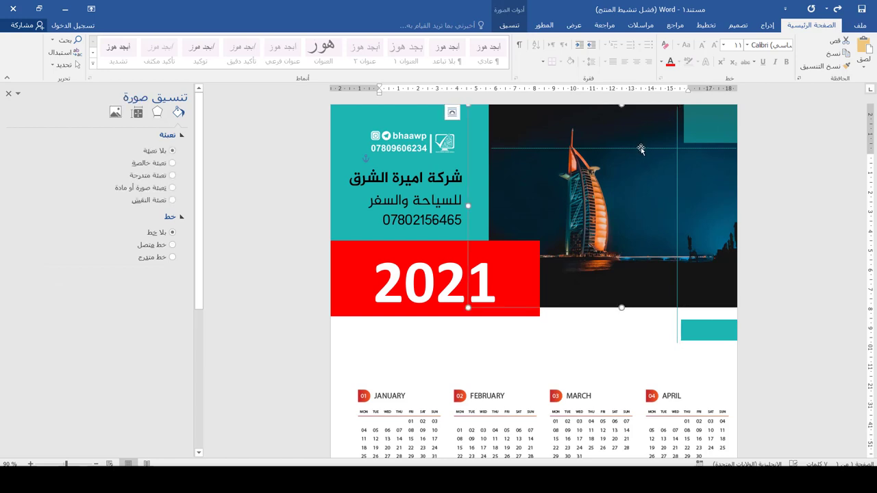
{"action": "double_click", "coordinate": [641, 148]}
{"action": "scroll", "coordinate": [644, 143], "scroll_direction": "up", "scroll_amount": 3}
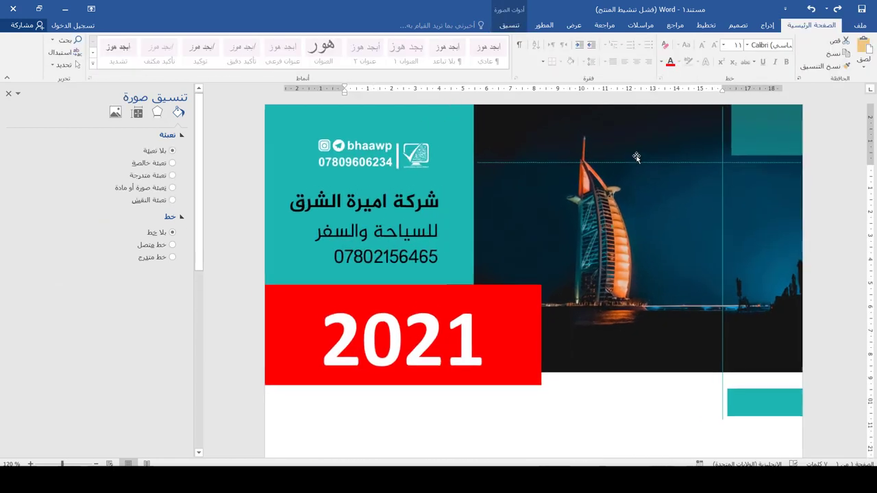
{"action": "left_click", "coordinate": [619, 164]}
{"action": "left_click", "coordinate": [548, 164]}
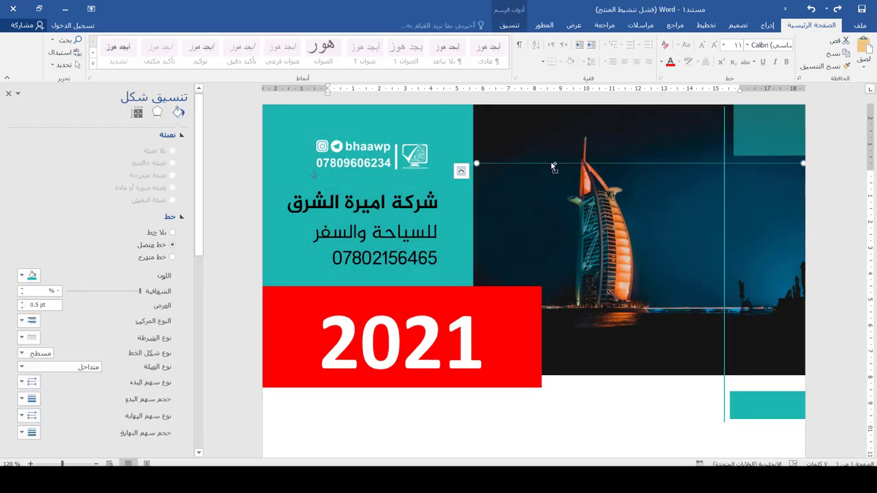
{"action": "left_click_drag", "start_coordinate": [553, 167], "coordinate": [577, 173]}
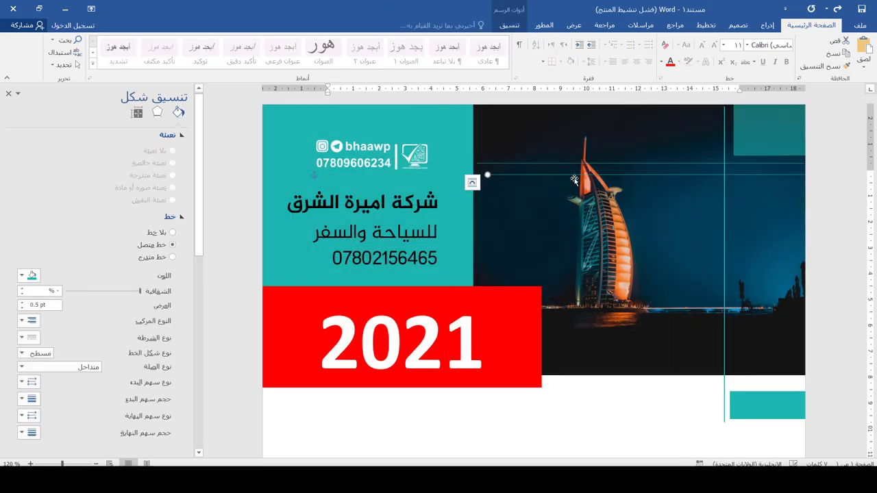
Move the copied line down below the photo until it is level with the bottom edge of the red 2021 block
{"action": "key", "text": "Down"}
{"action": "key", "text": "Down"}
{"action": "key", "text": "Down"}
{"action": "key", "text": "Down"}
{"action": "key", "text": "Down"}
{"action": "key", "text": "Down"}
{"action": "key", "text": "Down"}
{"action": "key", "text": "Down"}
{"action": "key", "text": "Down"}
{"action": "key", "text": "Down"}
{"action": "key", "text": "Down"}
{"action": "key", "text": "Down"}
{"action": "key", "text": "Down"}
{"action": "key", "text": "Down"}
{"action": "key", "text": "Down"}
{"action": "key", "text": "Down"}
{"action": "key", "text": "Down"}
{"action": "key", "text": "Down"}
{"action": "key", "text": "Down"}
{"action": "key", "text": "Down"}
{"action": "key", "text": "Down"}
{"action": "key", "text": "Down"}
{"action": "key", "text": "Down"}
{"action": "key", "text": "Down"}
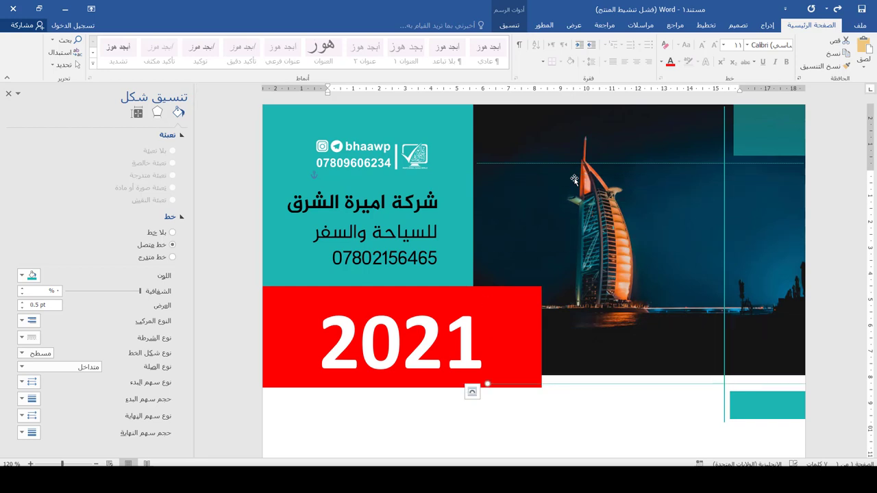
{"action": "key", "text": "ctrl+Down"}
{"action": "key", "text": "ctrl+Down"}
{"action": "key", "text": "ctrl+Down"}
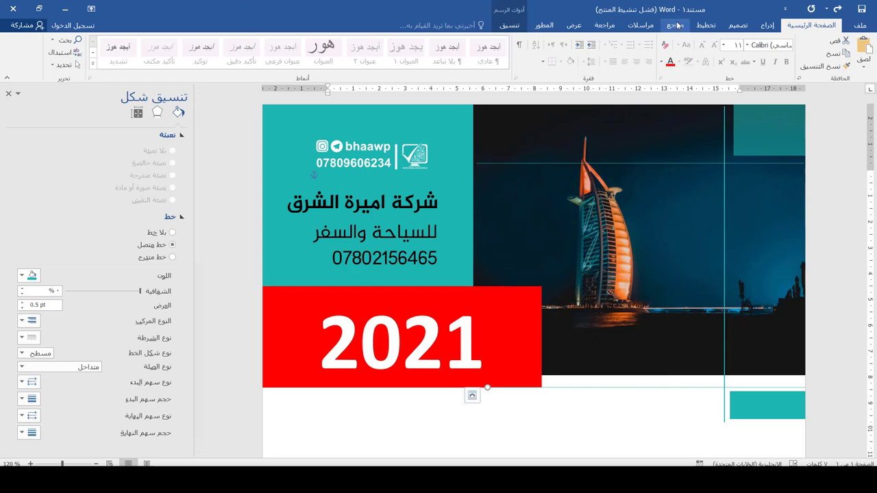
Change the dash style of the copied line below the photo to solid
{"action": "left_click", "coordinate": [505, 26]}
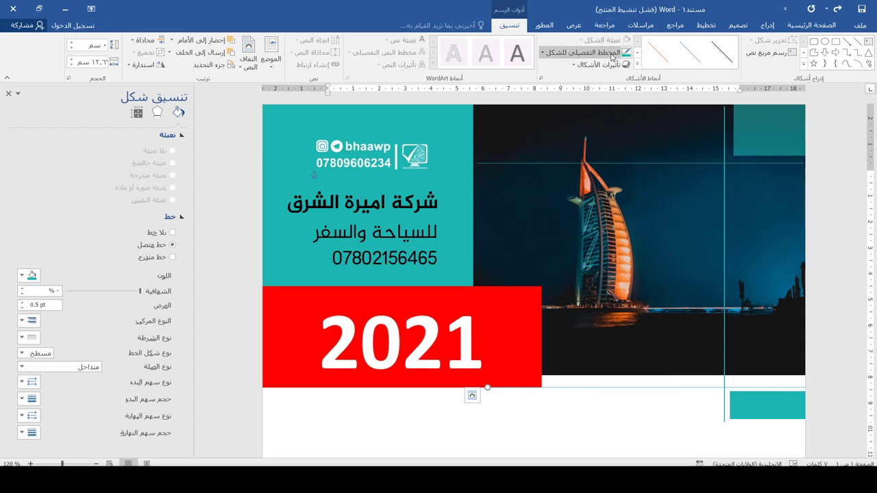
{"action": "left_click", "coordinate": [582, 53]}
{"action": "mouse_move", "coordinate": [607, 209]}
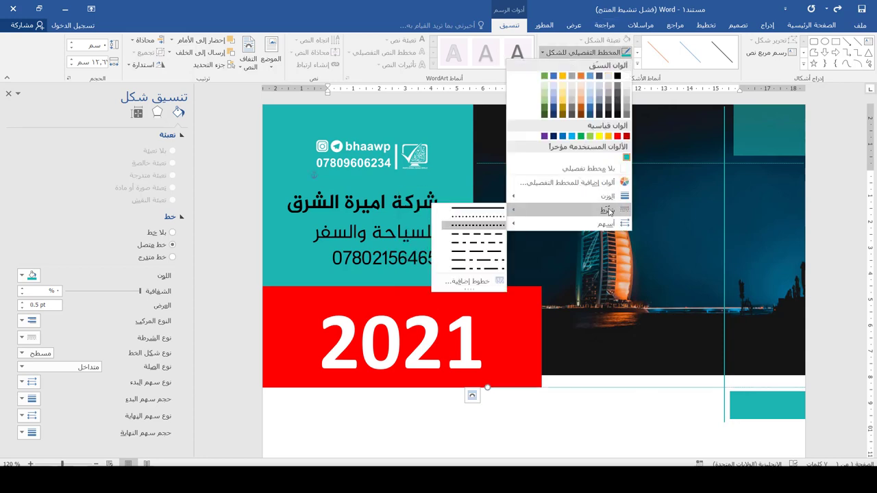
{"action": "left_click", "coordinate": [483, 207]}
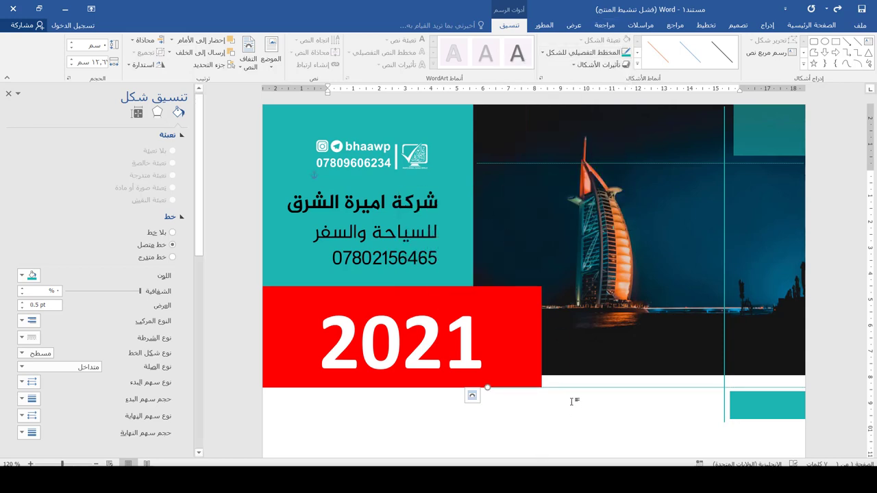
Stretch the left end of the solid line along the red block's bottom edge past the page's left edge
{"action": "left_click", "coordinate": [549, 391]}
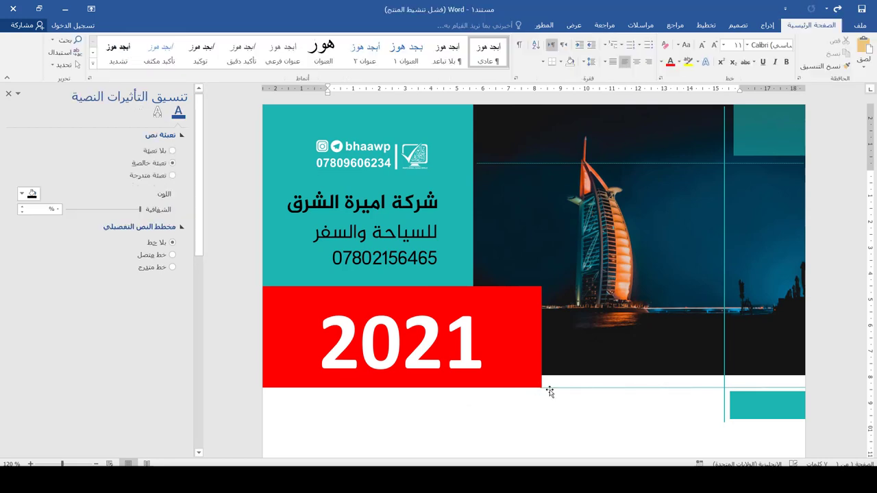
{"action": "left_click", "coordinate": [552, 388]}
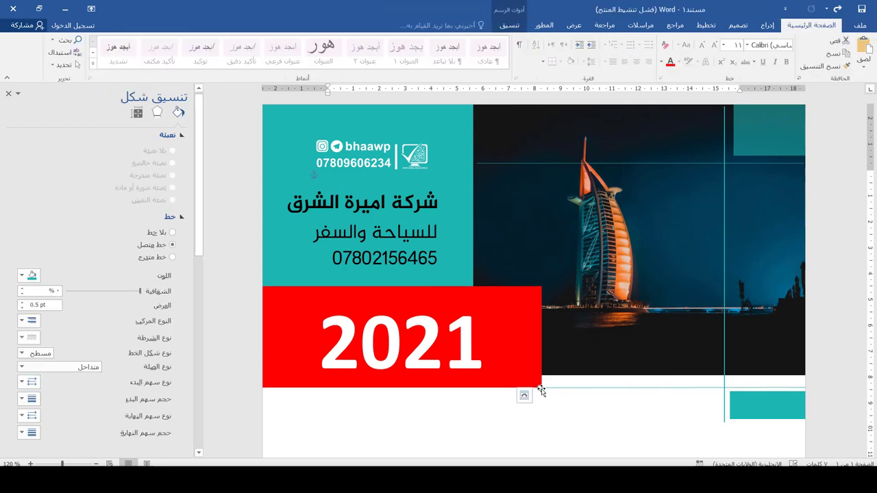
{"action": "mouse_move", "coordinate": [542, 390]}
{"action": "left_mouse_down"}
{"action": "mouse_move", "coordinate": [305, 403]}
{"action": "mouse_move", "coordinate": [233, 388]}
{"action": "left_mouse_up"}
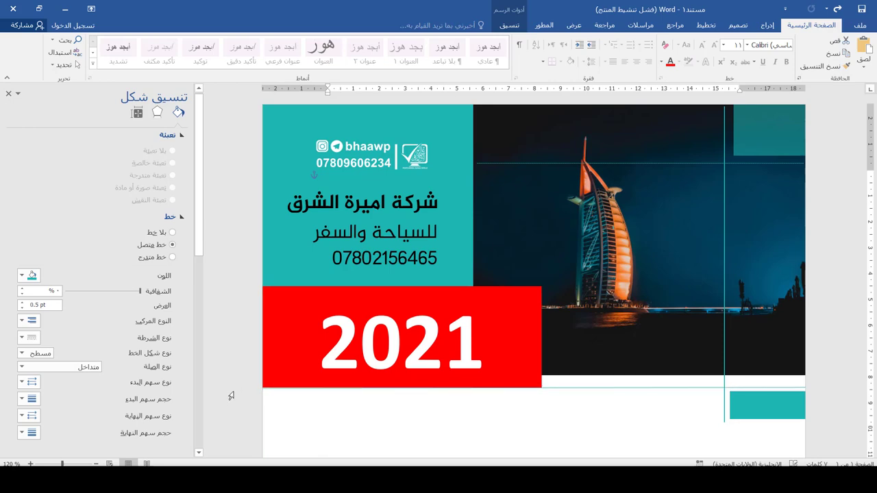
{"action": "left_click", "coordinate": [233, 415]}
{"action": "scroll", "coordinate": [515, 391], "scroll_direction": "down", "scroll_amount": 6}
{"action": "left_click", "coordinate": [514, 392]}
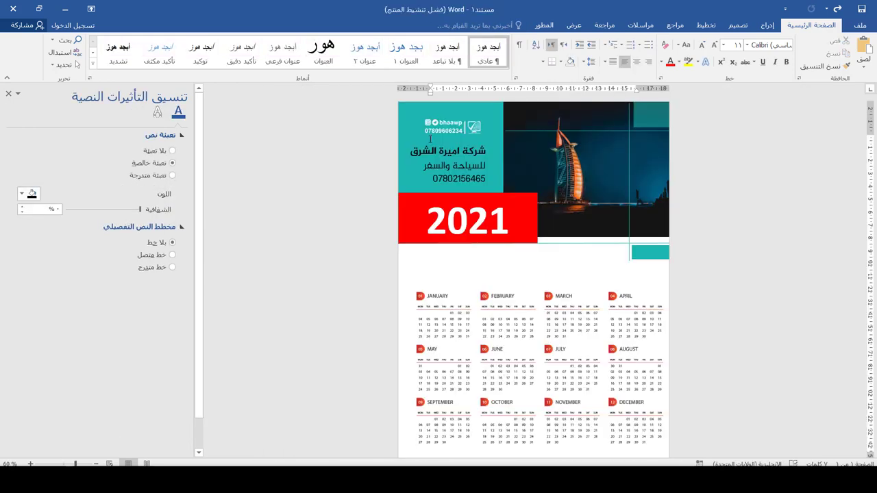
Duplicate the company-name text box into the white band below the photo and replace its text with 'لسنا الوحيدون ولكننا الافضل'
{"action": "left_click", "coordinate": [490, 138]}
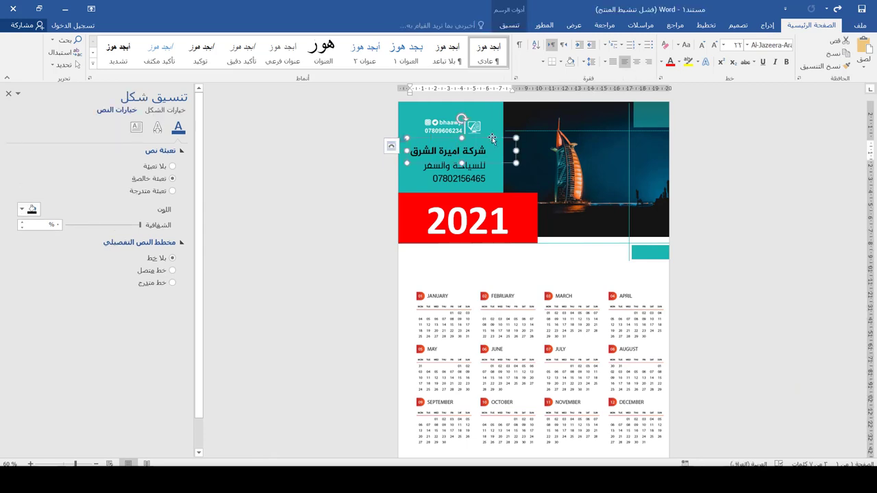
{"action": "left_click_drag", "start_coordinate": [534, 198], "coordinate": [611, 234], "text": "ctrl"}
{"action": "triple_click", "coordinate": [584, 264]}
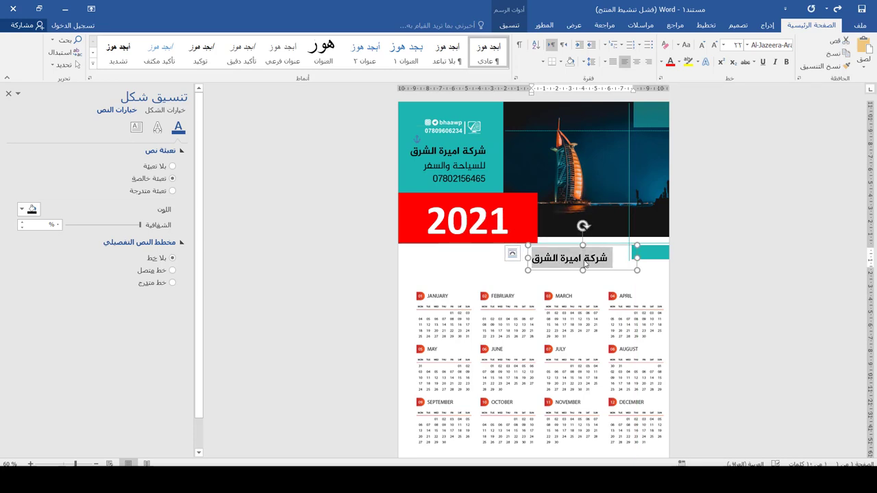
{"action": "type", "text": "لسنا"}
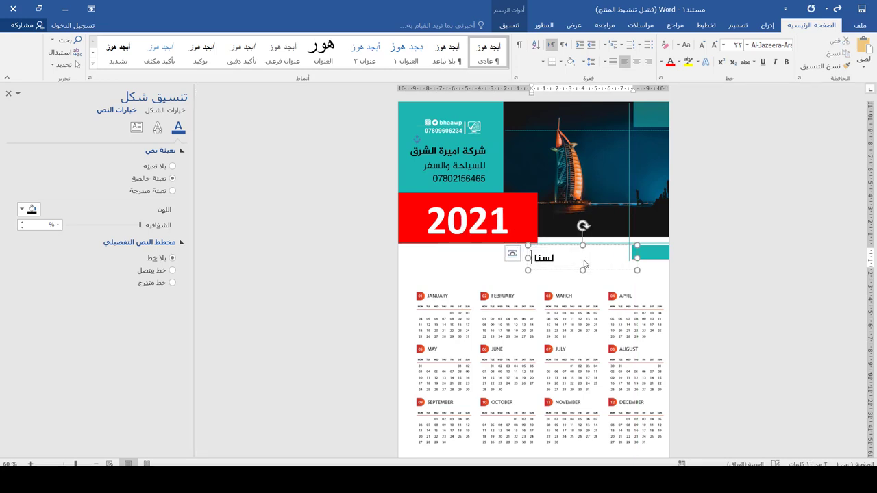
{"action": "type", "text": " الوحيد"}
{"action": "type", "text": "ون ولك"}
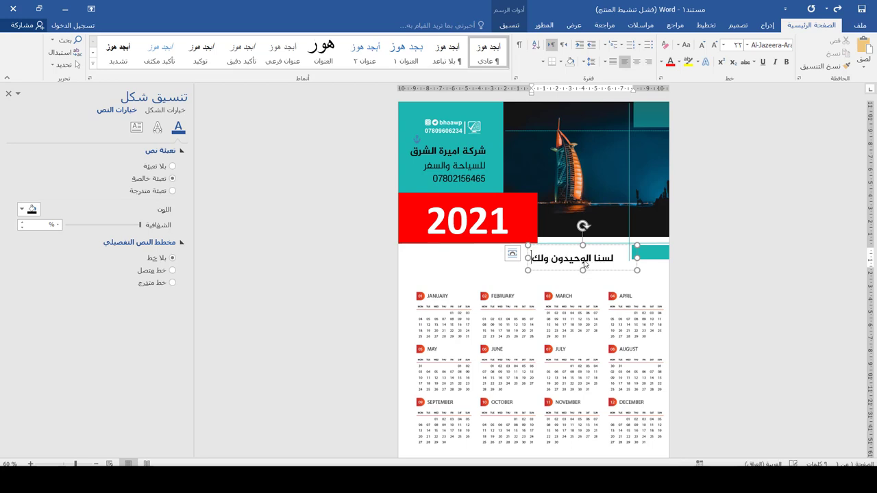
{"action": "type", "text": "ننا الا"}
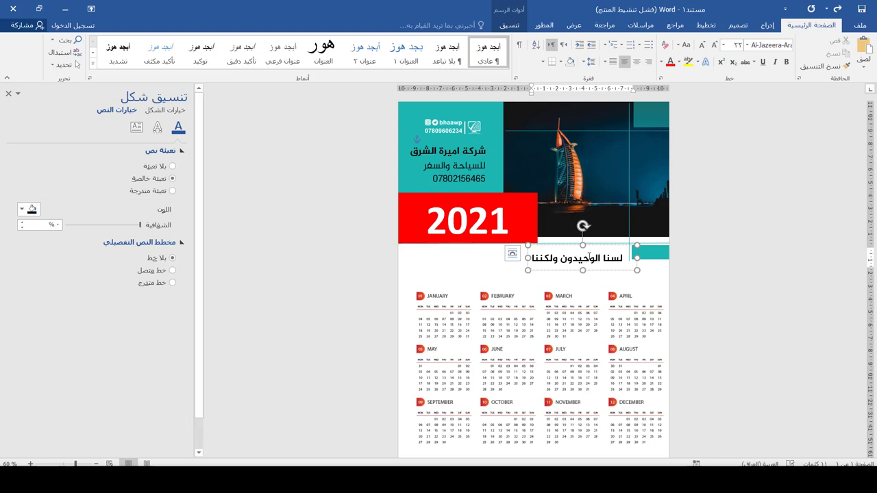
Widen the slogan text box to the left so the slogan fits on one line, and right-align its text
{"action": "left_click_drag", "start_coordinate": [528, 257], "coordinate": [457, 258]}
{"action": "left_click", "coordinate": [471, 262]}
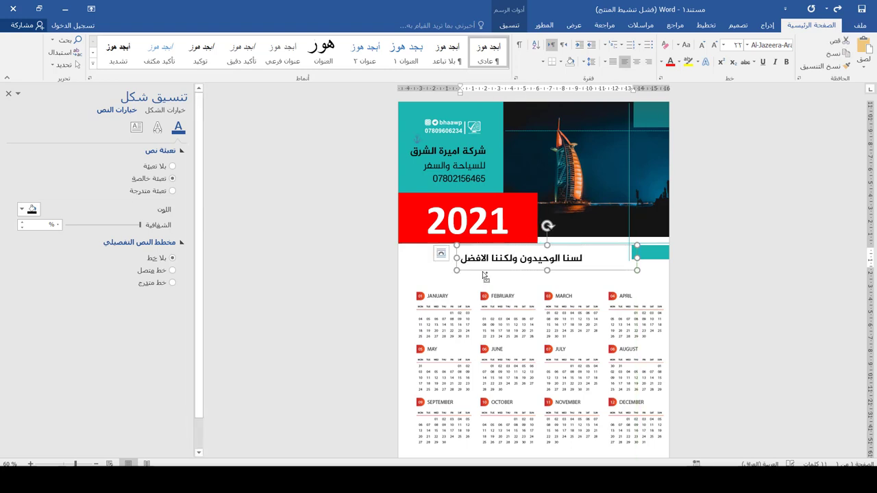
{"action": "key", "text": "ctrl+a"}
{"action": "left_click", "coordinate": [649, 62]}
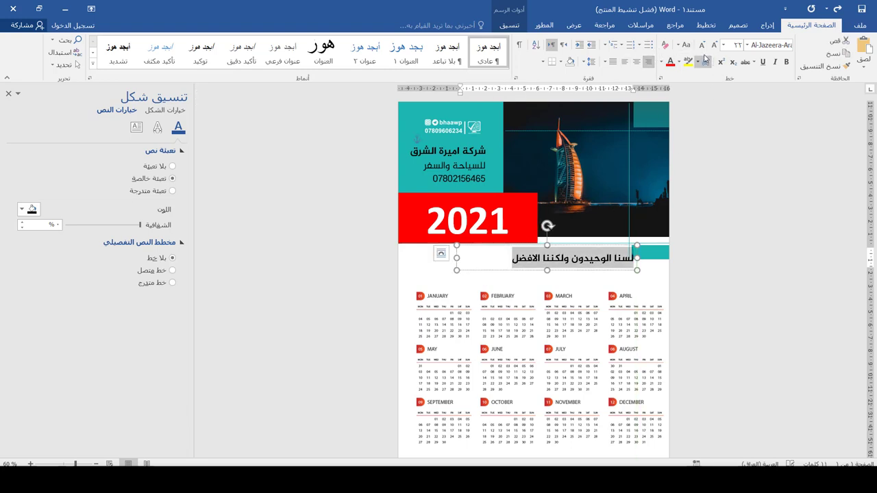
Enlarge the slogan text to 28 pt and pull the text box's right side in, clear of the small teal rectangle
{"action": "left_click", "coordinate": [713, 45]}
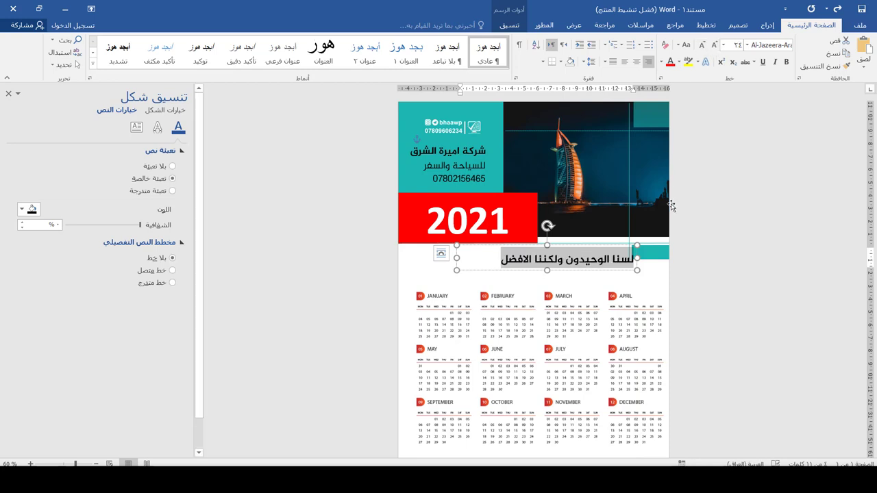
{"action": "left_click_drag", "start_coordinate": [637, 258], "coordinate": [619, 258]}
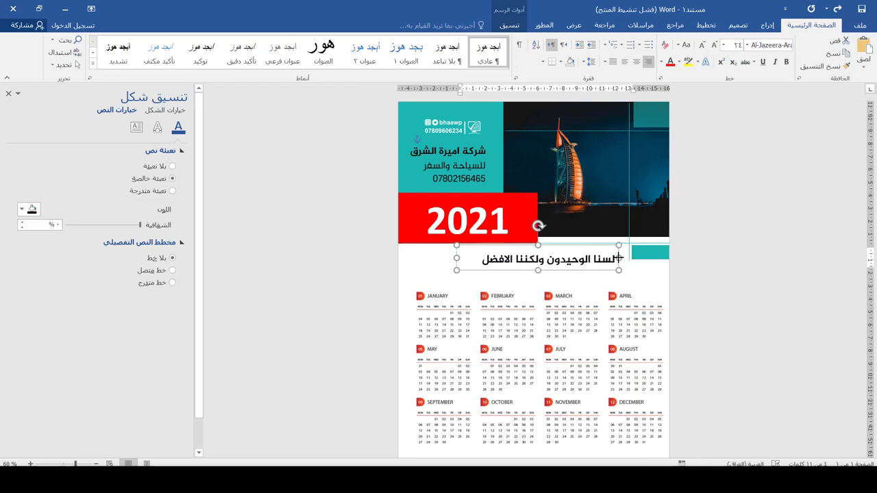
{"action": "left_click", "coordinate": [714, 46]}
{"action": "left_click", "coordinate": [714, 45]}
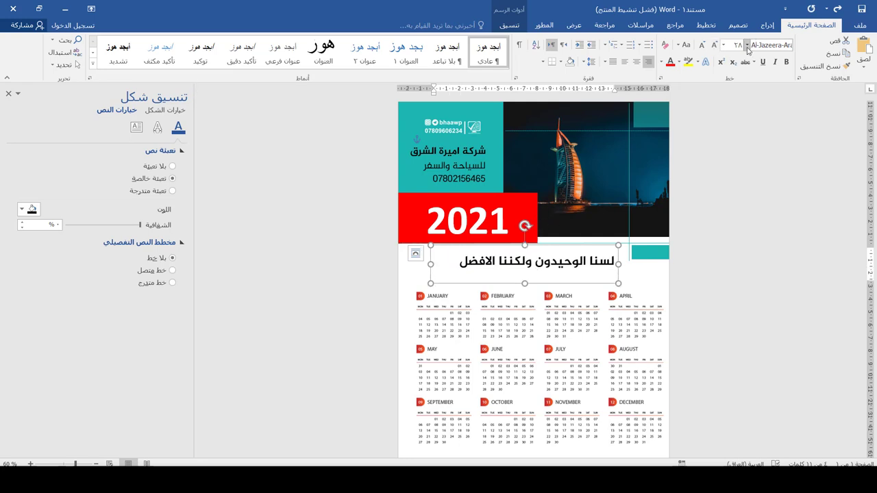
Set the slogan's font to Al-Jazeera-Arabic-Regular and its colour to standard red
{"action": "left_click", "coordinate": [746, 46]}
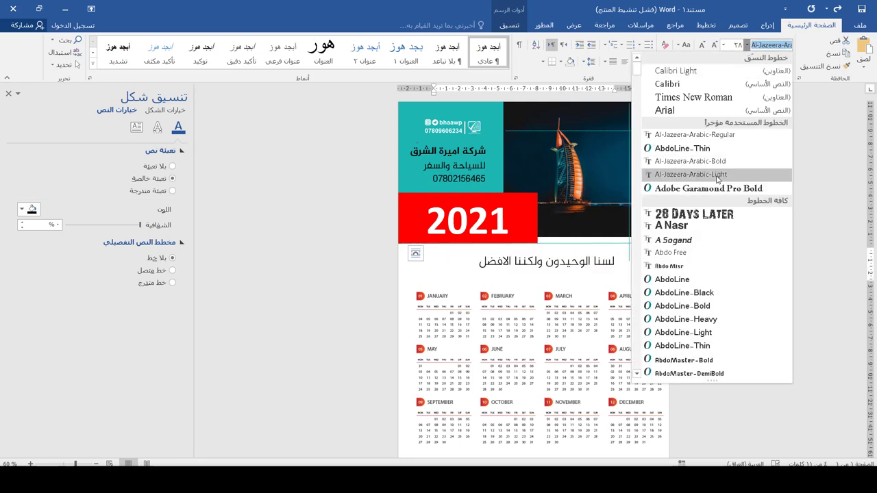
{"action": "left_click", "coordinate": [721, 135]}
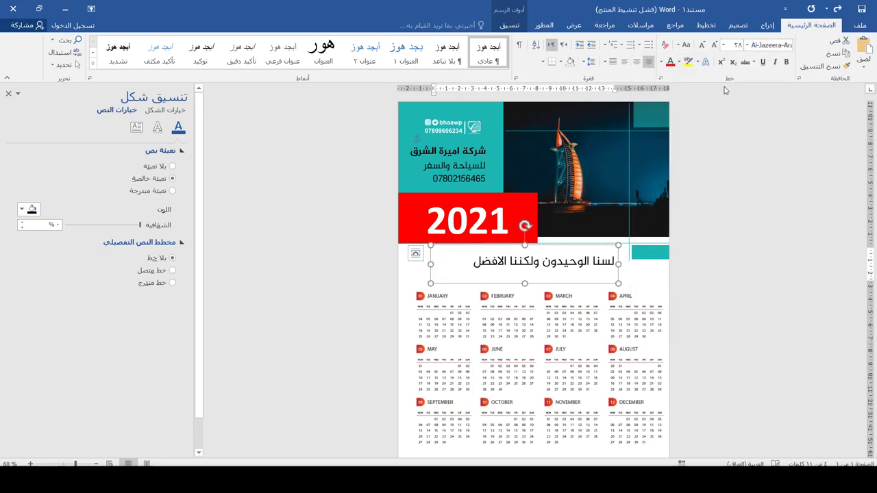
{"action": "left_click", "coordinate": [662, 62]}
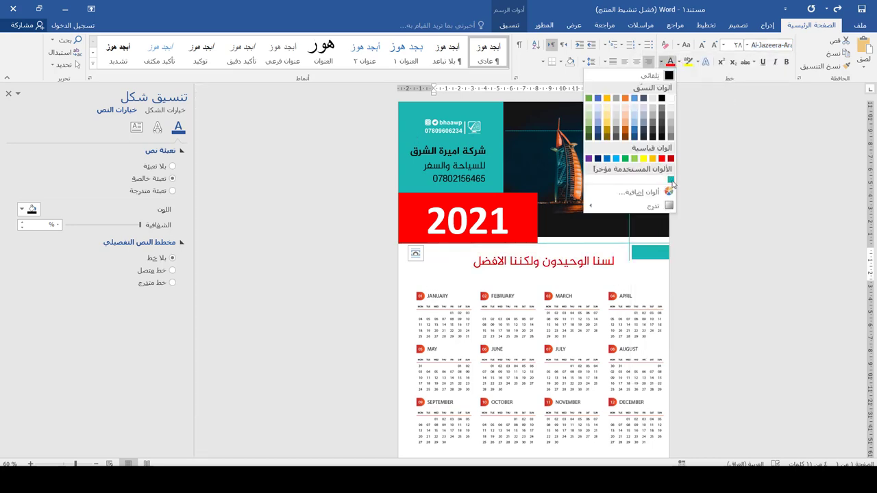
{"action": "left_click", "coordinate": [662, 159]}
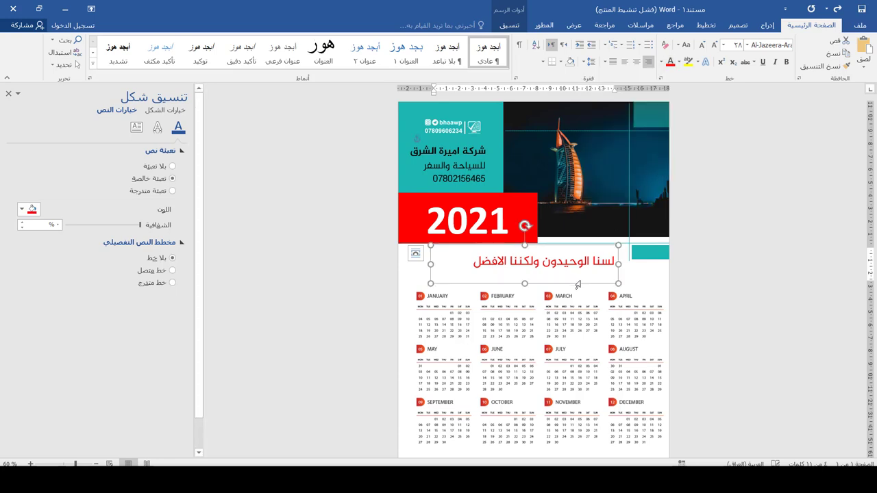
Move the slogan text box slightly right and up so the text sits beside the vertical line, under the horizontal line
{"action": "left_click_drag", "start_coordinate": [584, 277], "coordinate": [592, 275]}
{"action": "key", "text": "Down"}
{"action": "key", "text": "Down"}
{"action": "key", "text": "Down"}
{"action": "key", "text": "Down"}
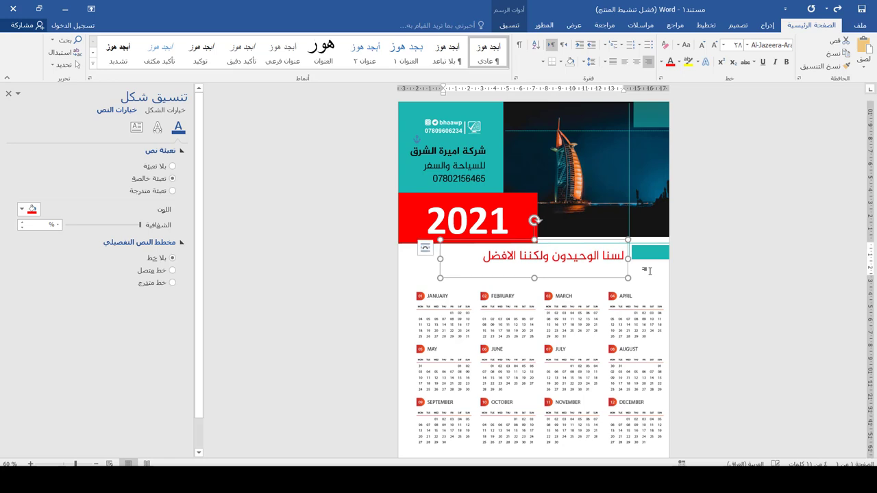
{"action": "left_click", "coordinate": [328, 266]}
Deselect all objects on the page and switch the input language to English (United States)
{"action": "scroll", "coordinate": [693, 264], "scroll_direction": "down", "scroll_amount": 2}
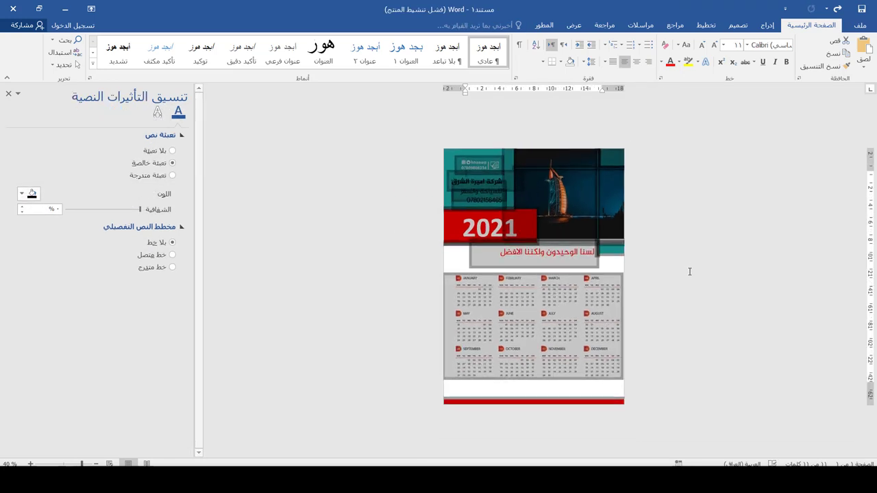
{"action": "left_click", "coordinate": [690, 272]}
{"action": "key", "text": "alt+shift"}
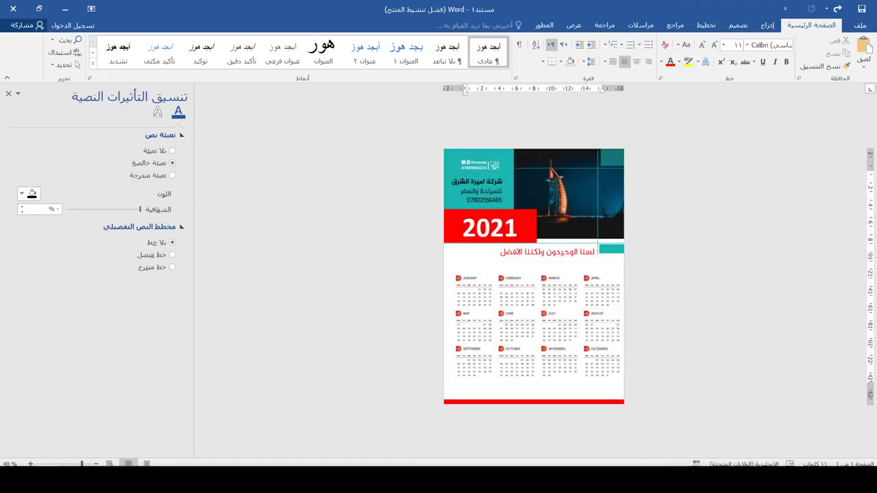